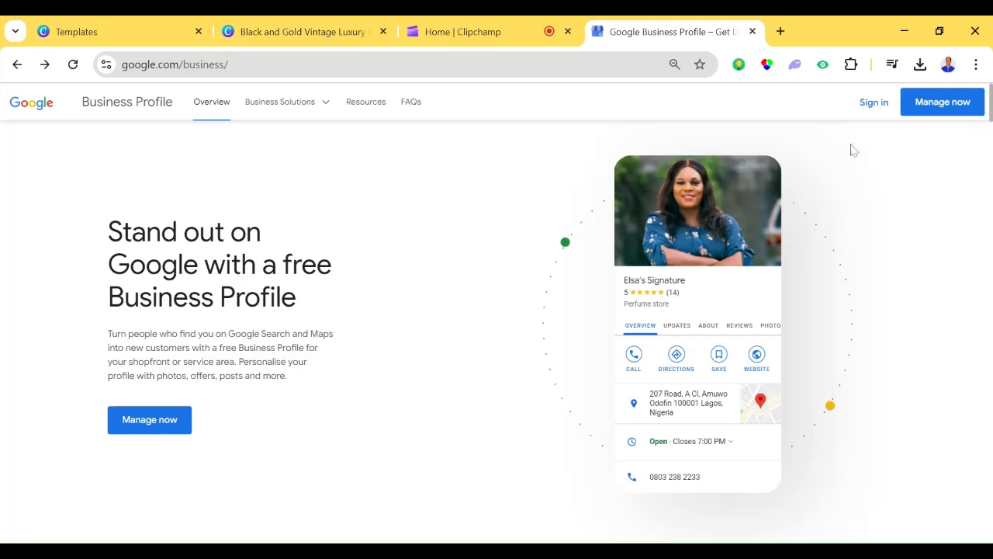
- Sign in to Google Business Profile and submit Emmhi Tech as the new business's name
left_click(881, 114)
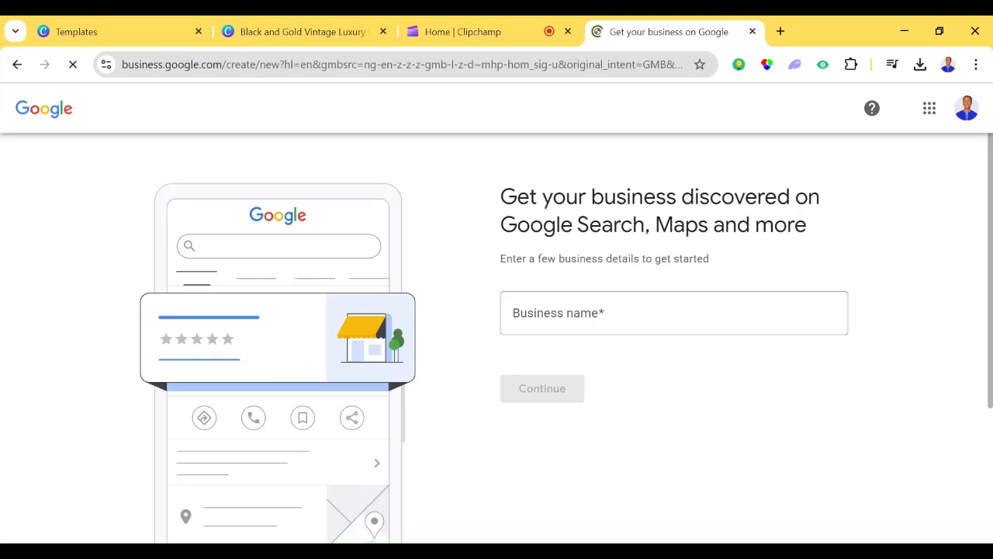
left_click(674, 312)
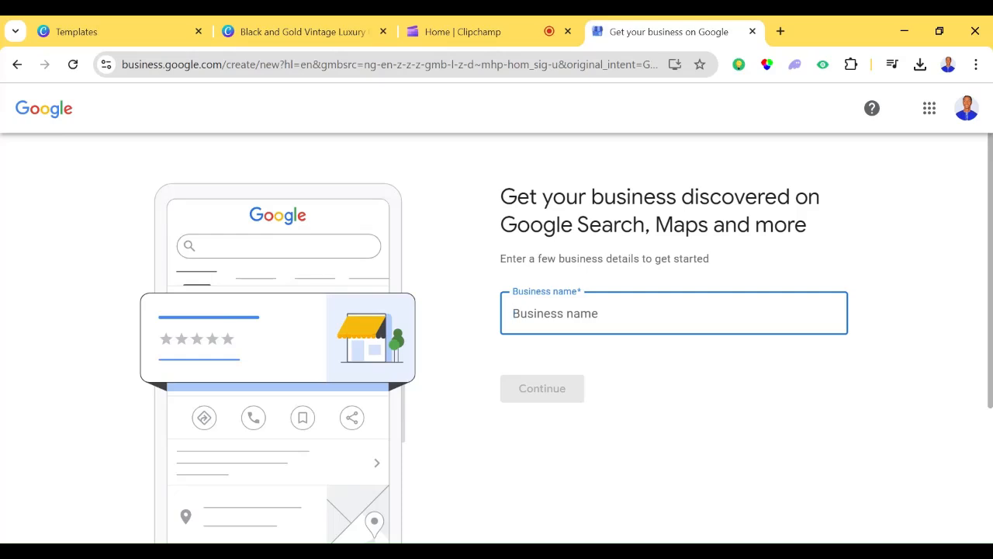
type("E")
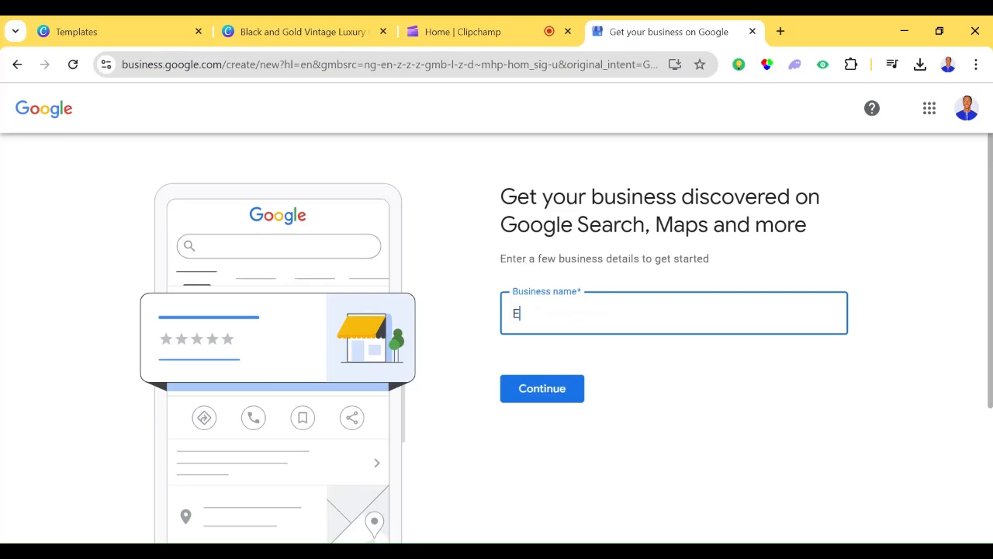
type("mmhi Te")
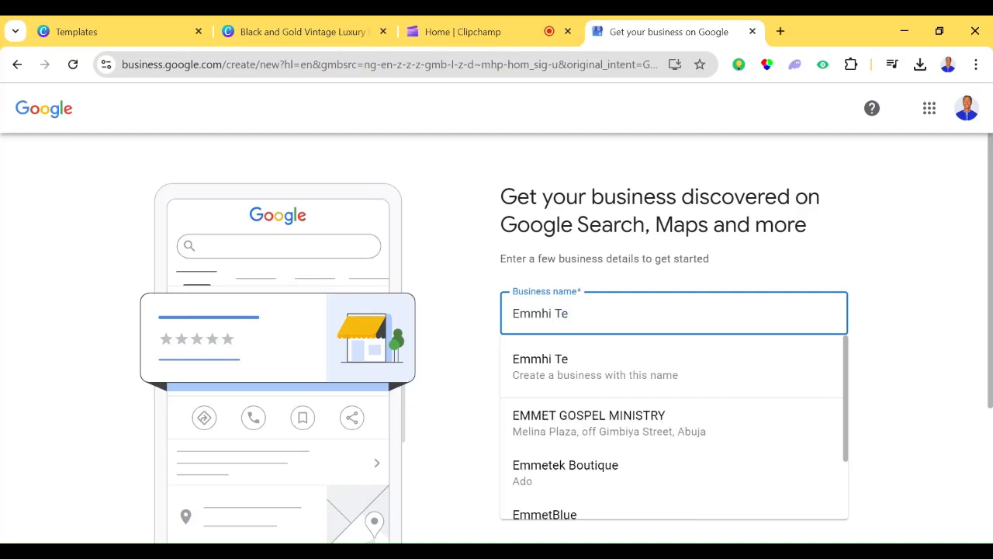
type("h")
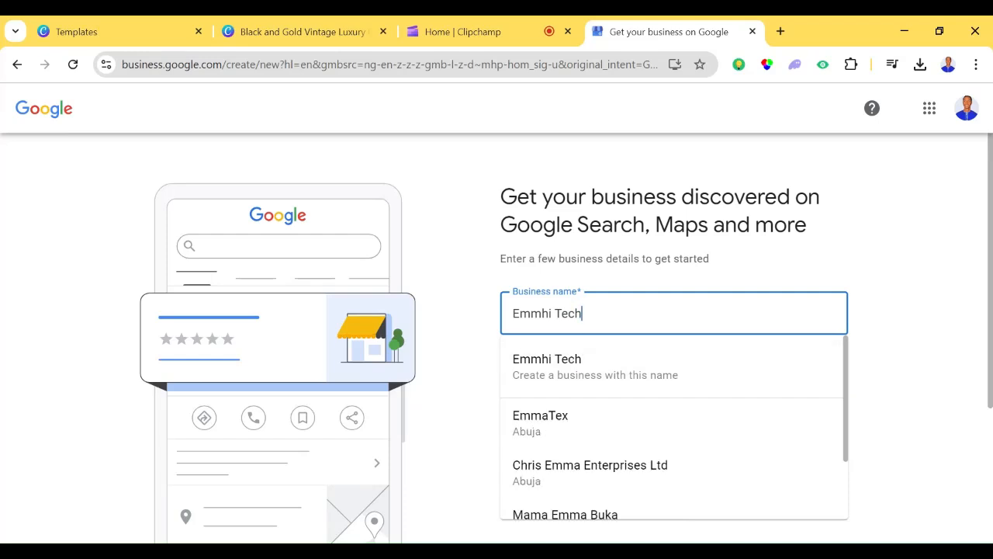
left_click(585, 381)
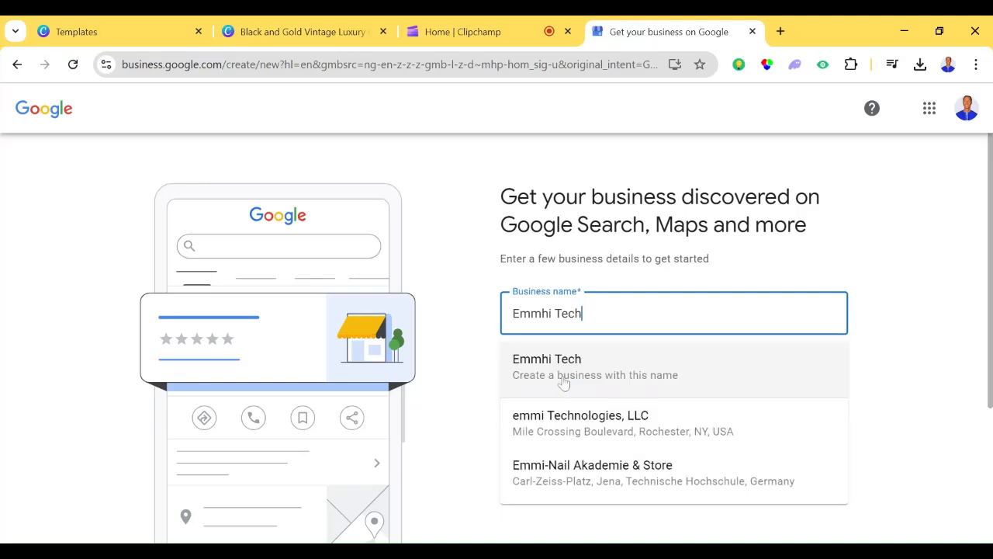
left_click(904, 355)
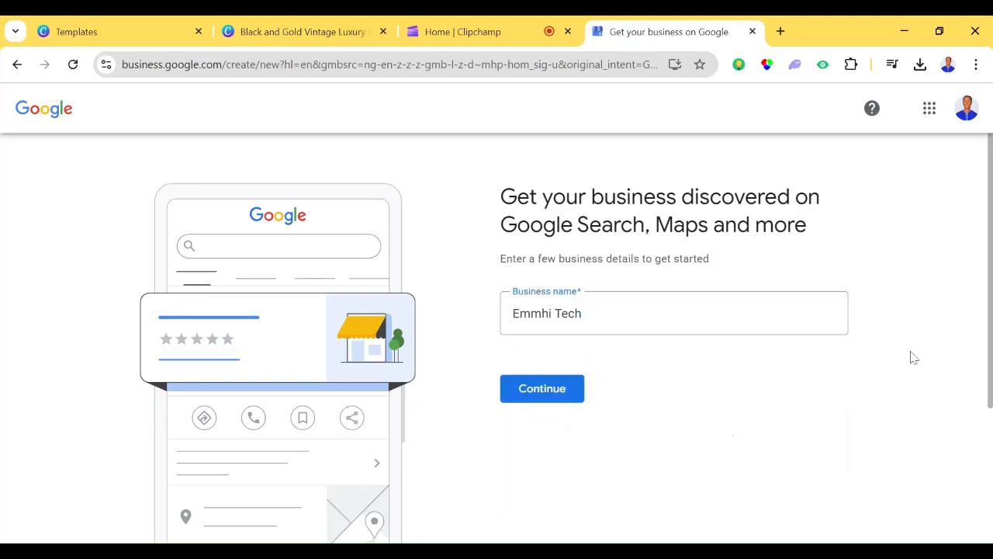
left_click(558, 390)
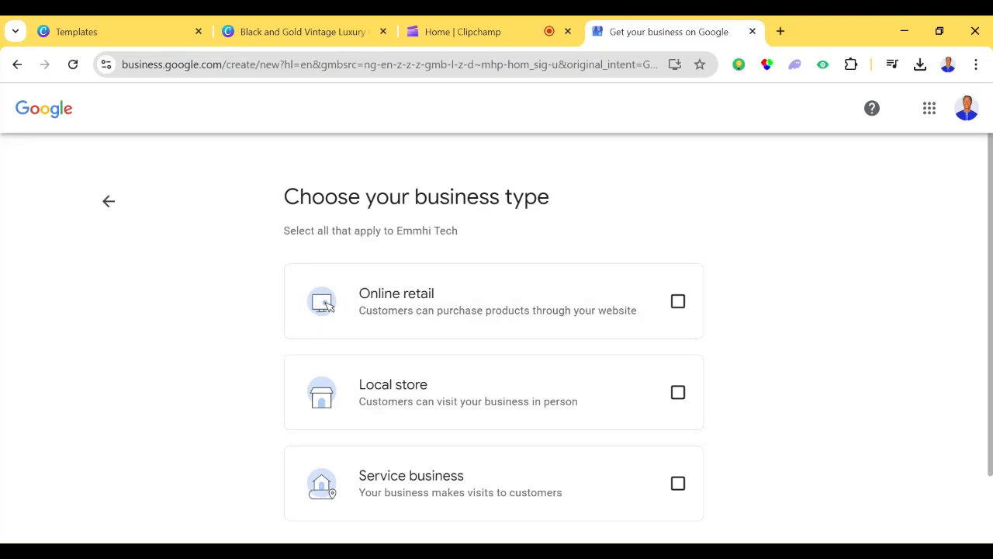
- Choose Online retail, Local store and Service business as the business types and proceed to the online store page
left_click(677, 302)
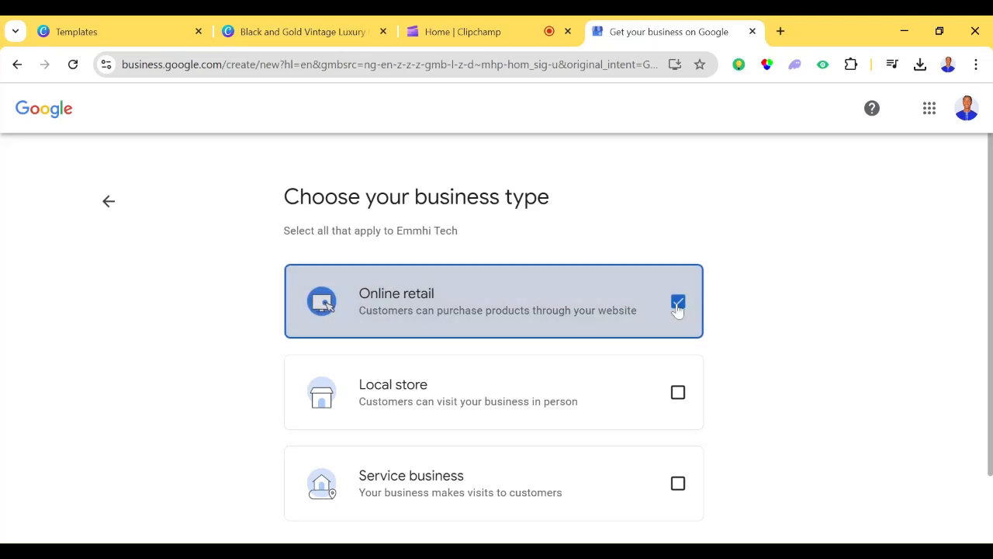
left_click(677, 392)
scroll(705, 381, "down", 1)
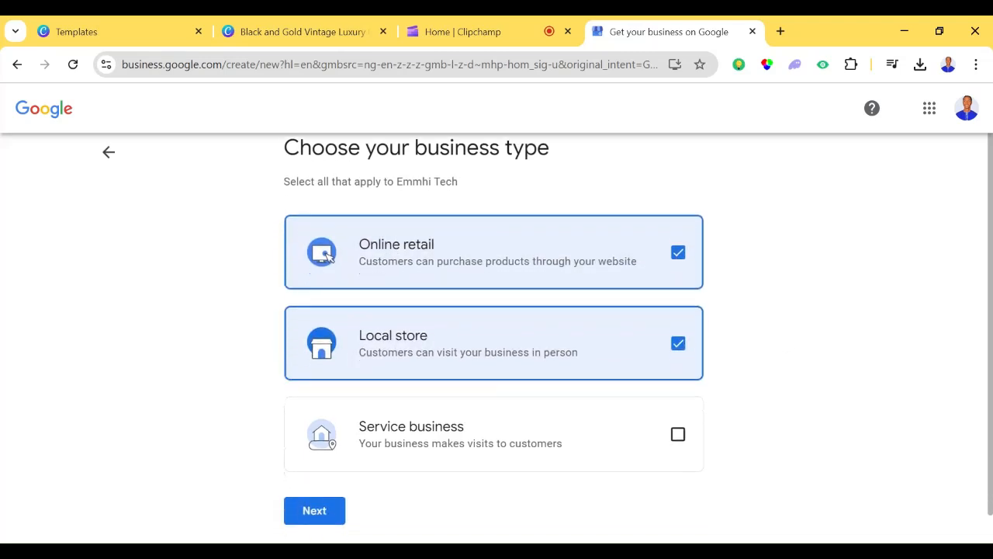
left_click(678, 429)
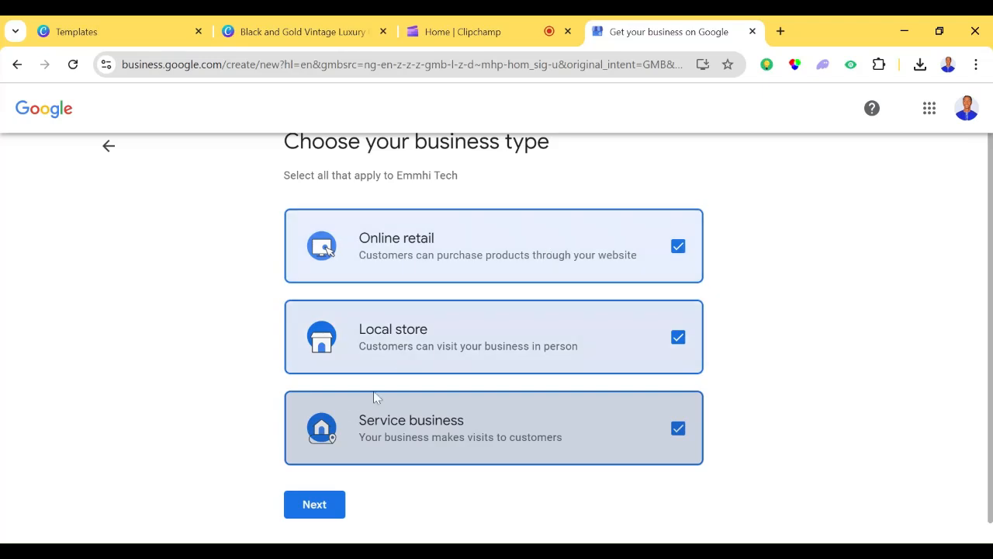
left_click(317, 507)
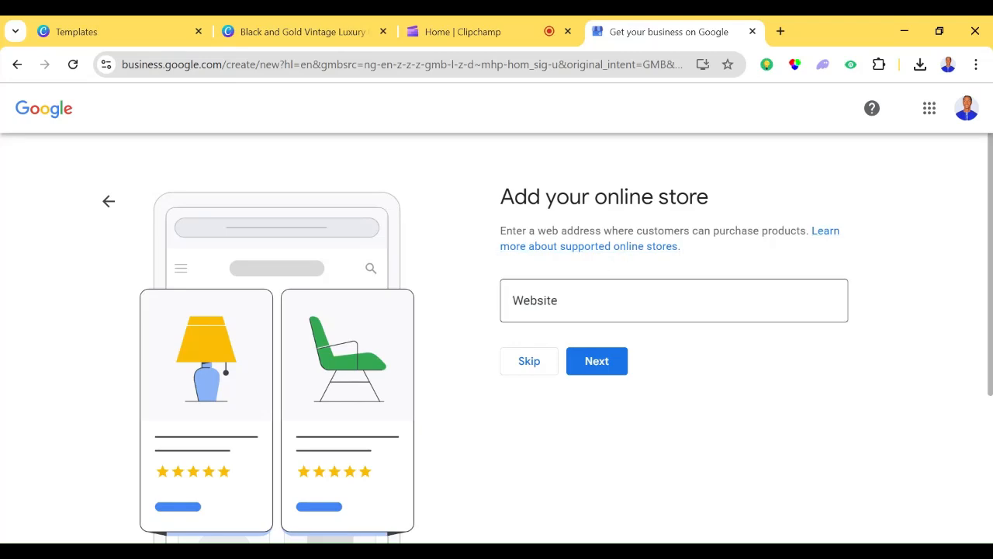
- Add emmhiprofits.com as the online store website and continue to the business category page
left_click(551, 303)
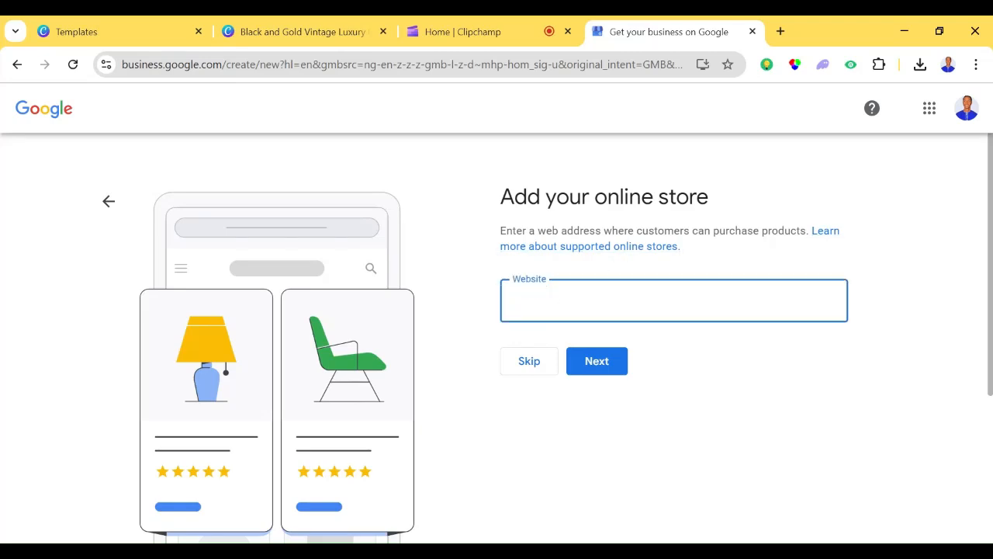
type("emmhiprofits.")
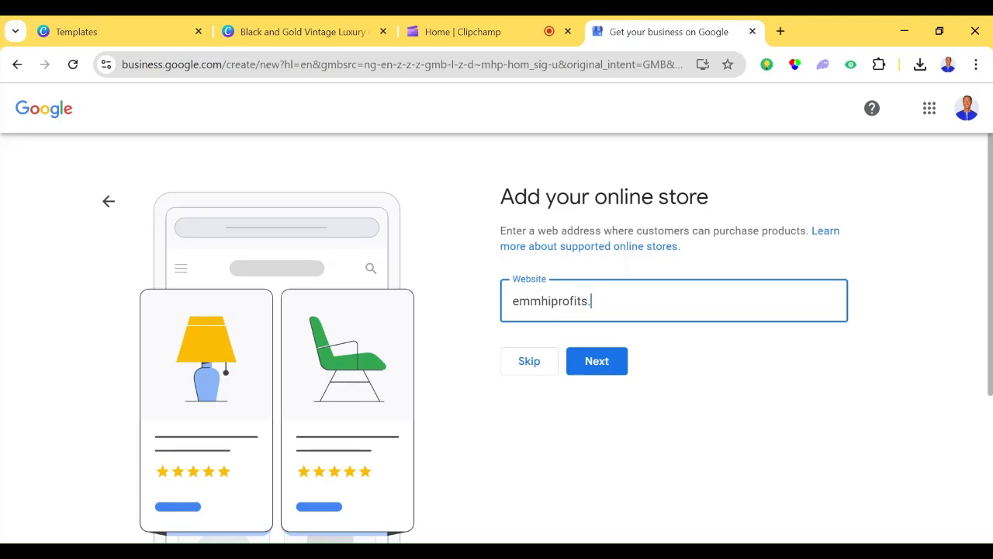
type("com")
left_click(600, 362)
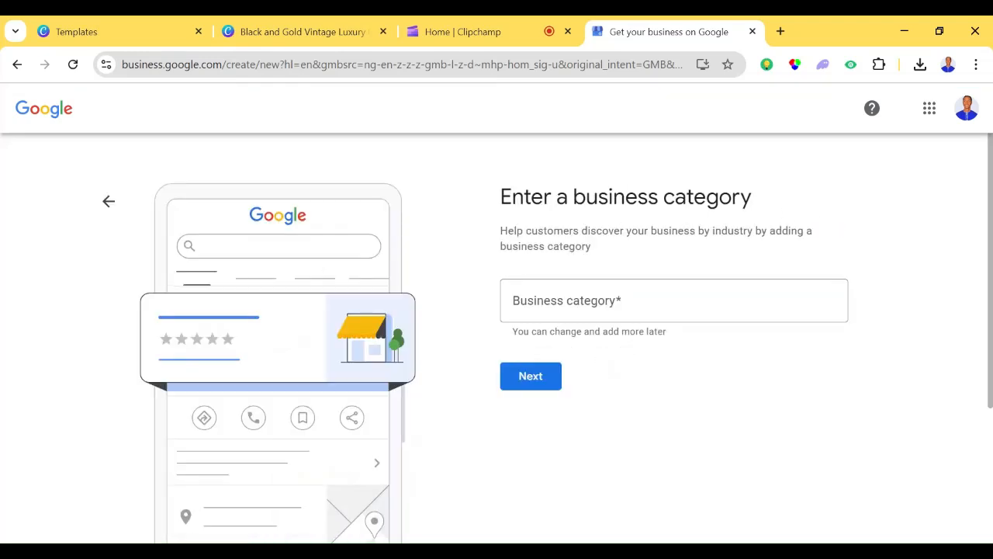
left_click(608, 301)
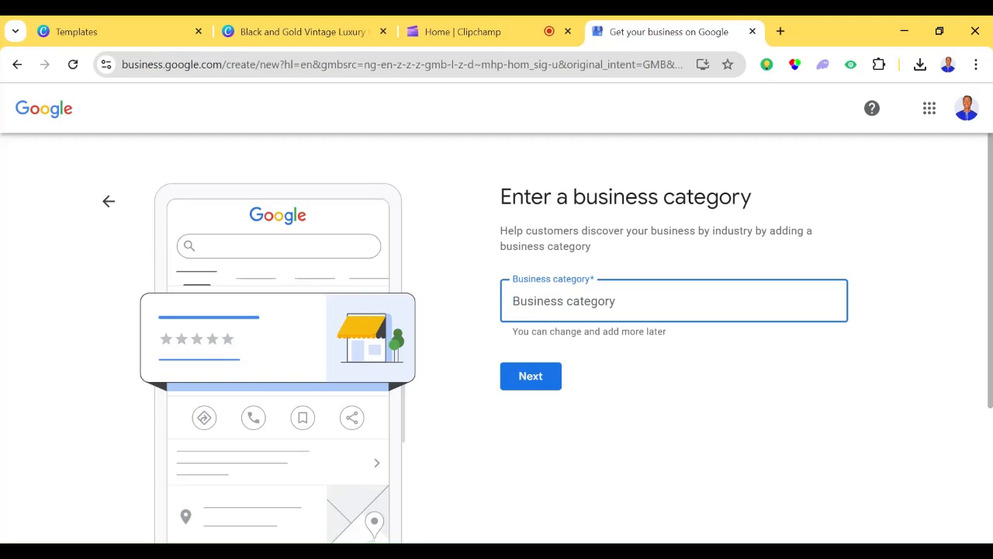
type("T")
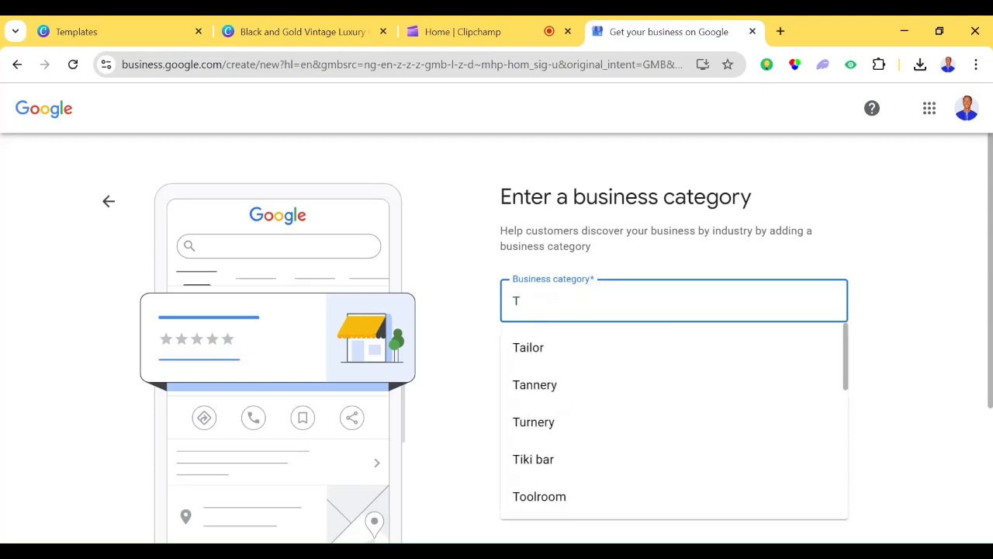
key("BackSpace")
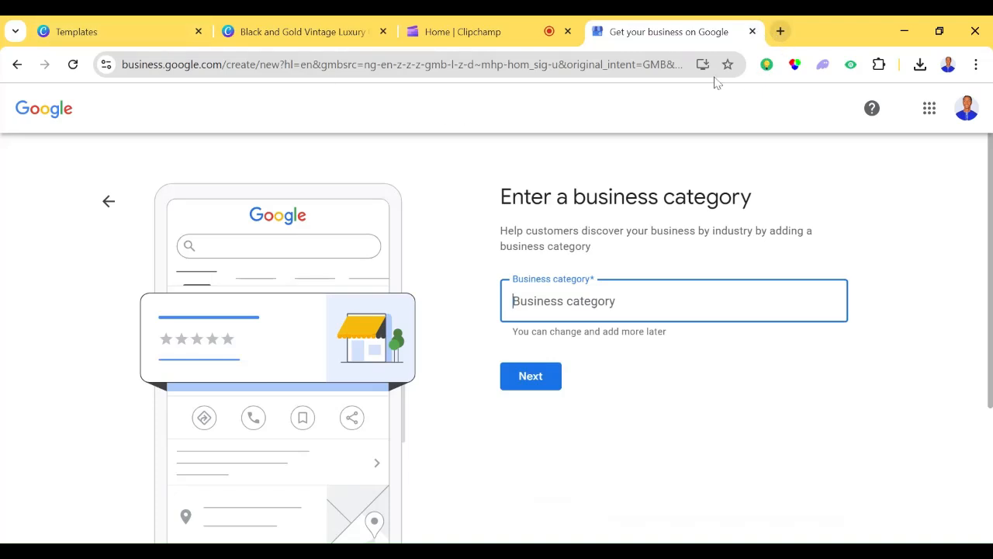
- Open ChatGPT in a new browser tab and bring up today's conversation about professional web design
left_click(780, 31)
type("ch")
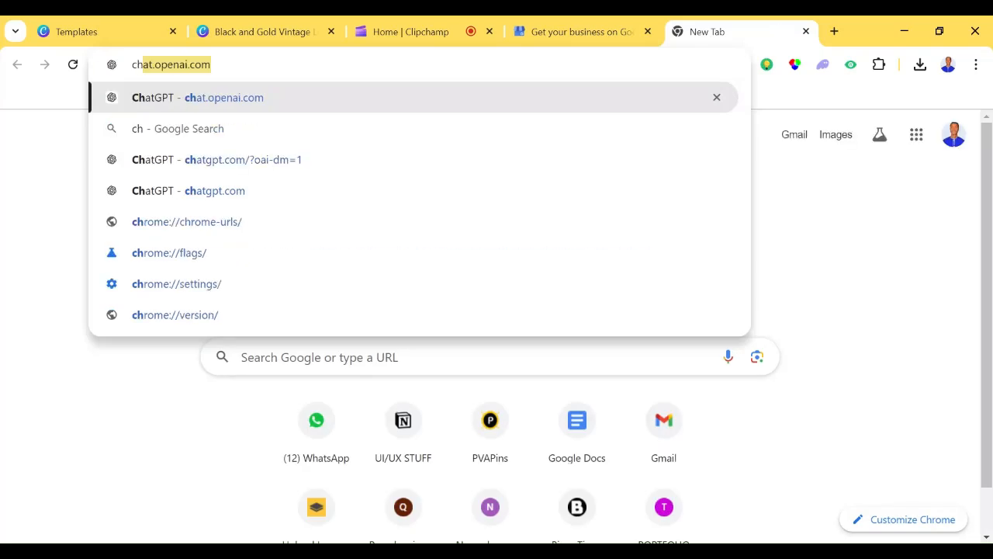
key("Return")
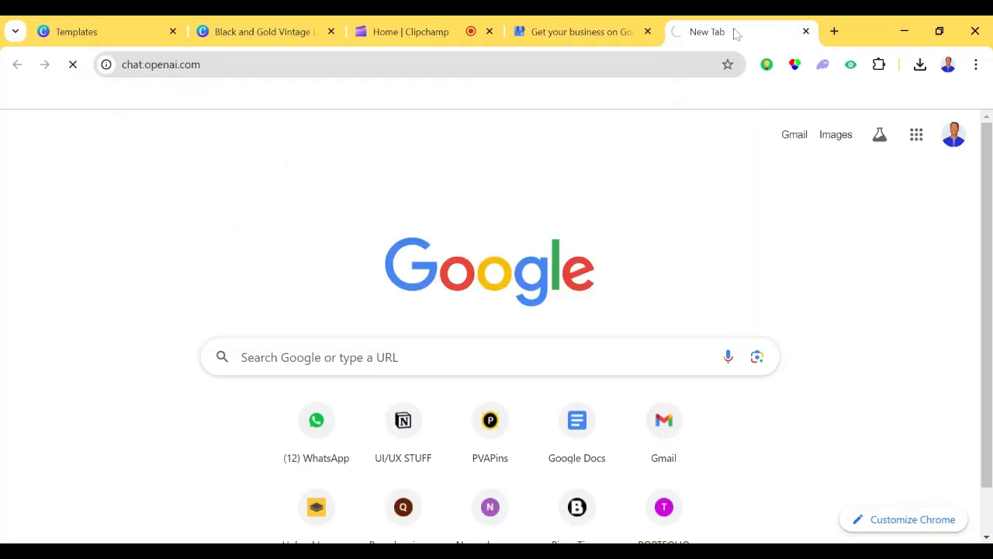
left_click(588, 22)
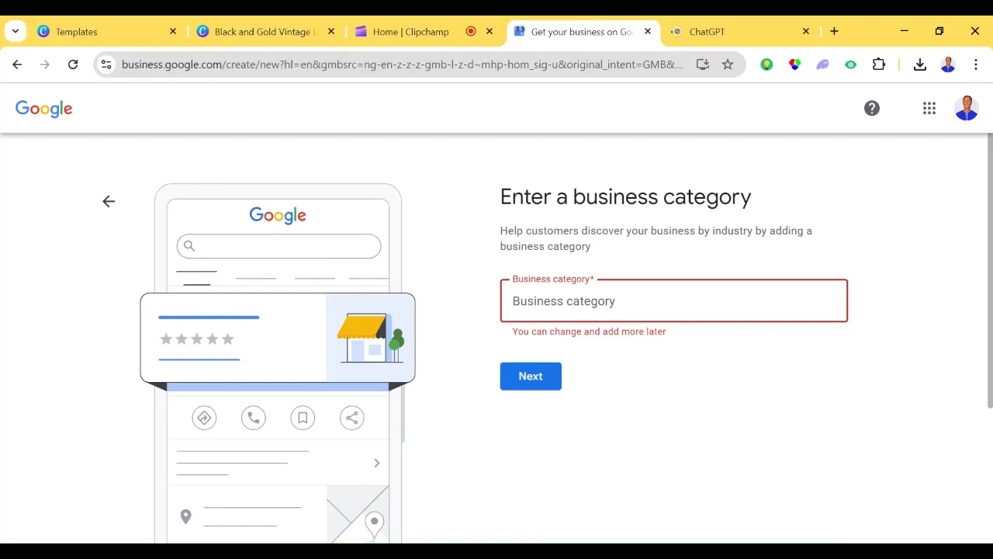
left_click(730, 29)
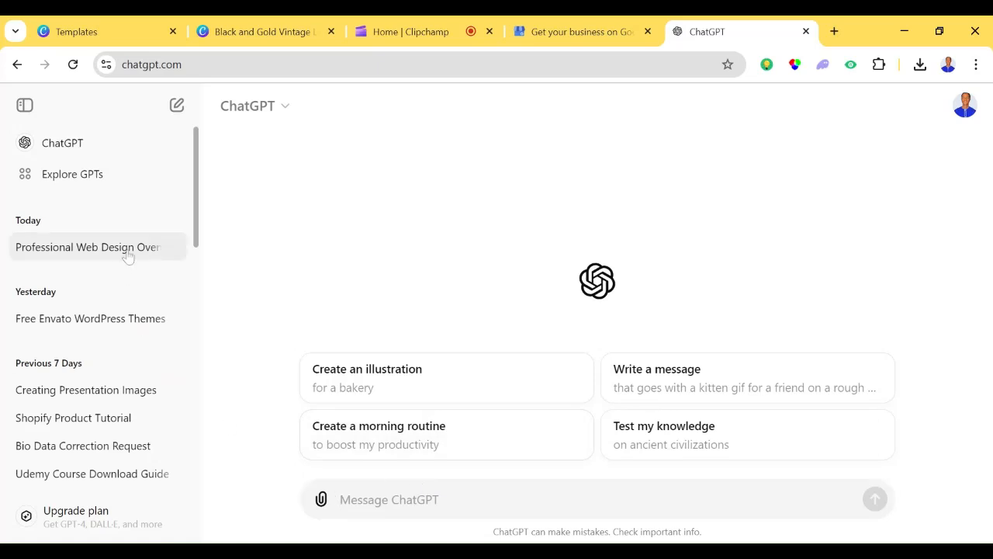
left_click(128, 256)
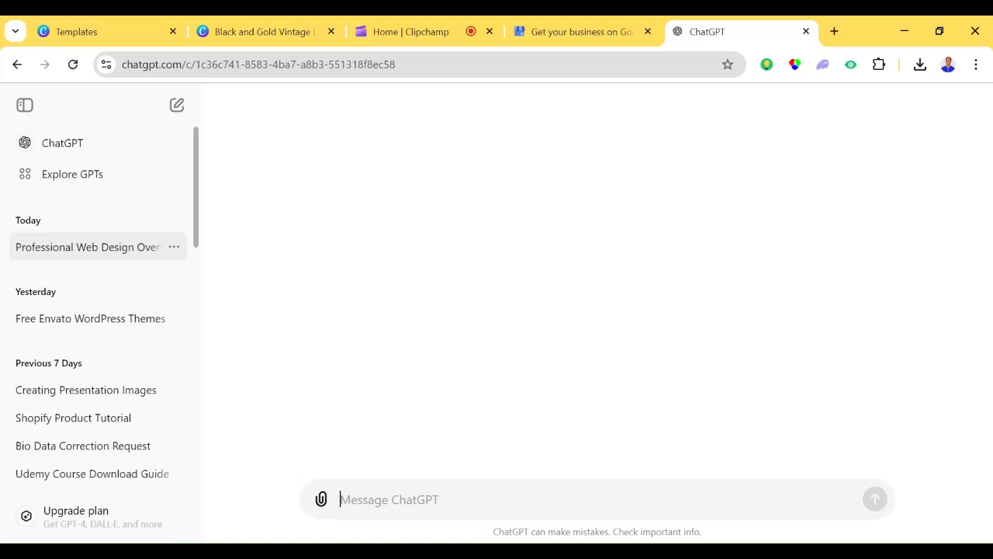
- Ask ChatGPT "give a category name for where all my service belongs to" and read its reply
type("giv")
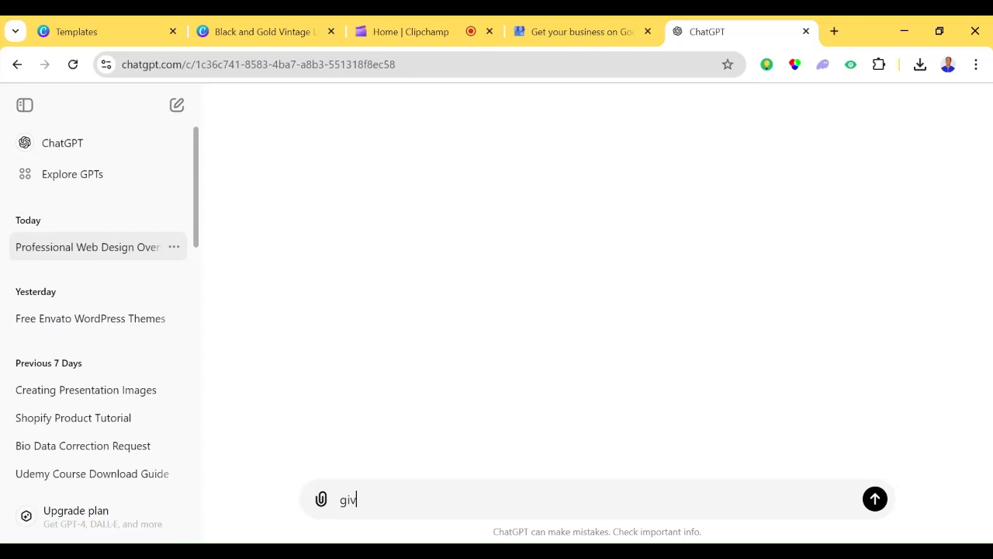
type("e a cat")
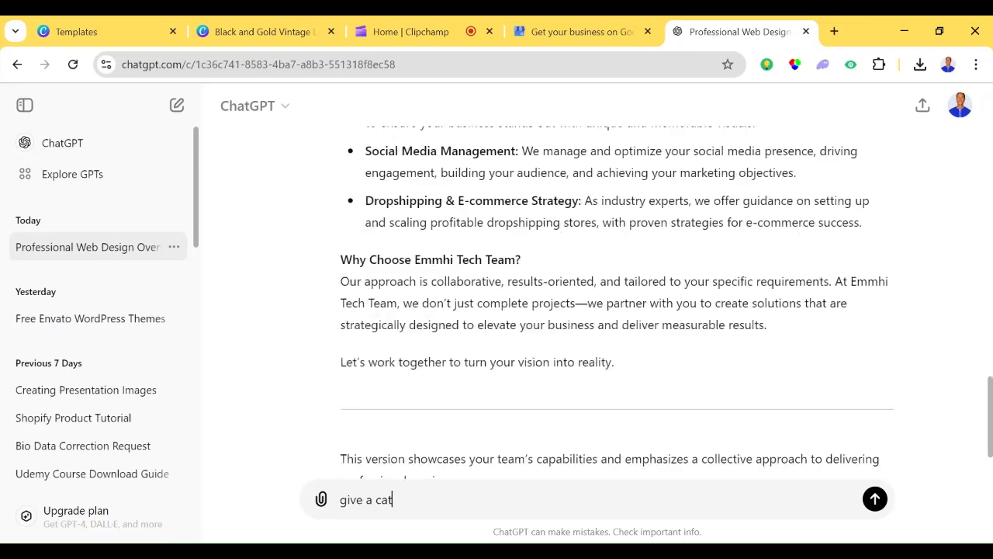
type("ego")
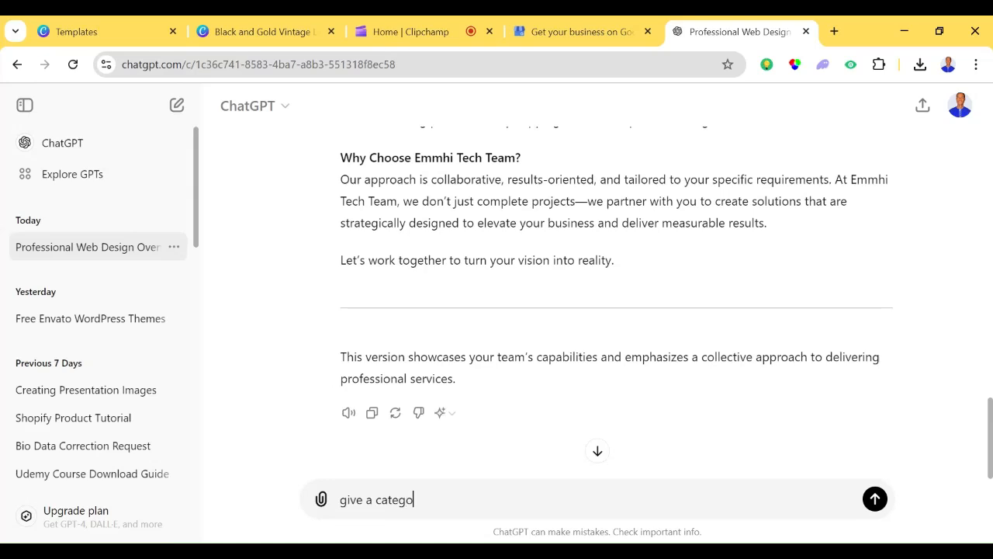
type("ry name for where all")
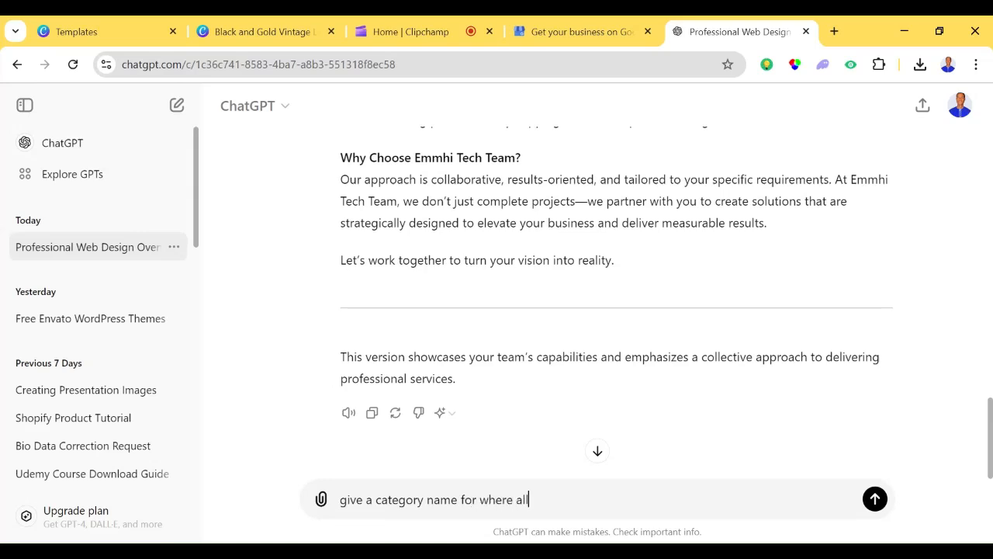
type(" my service belongs ")
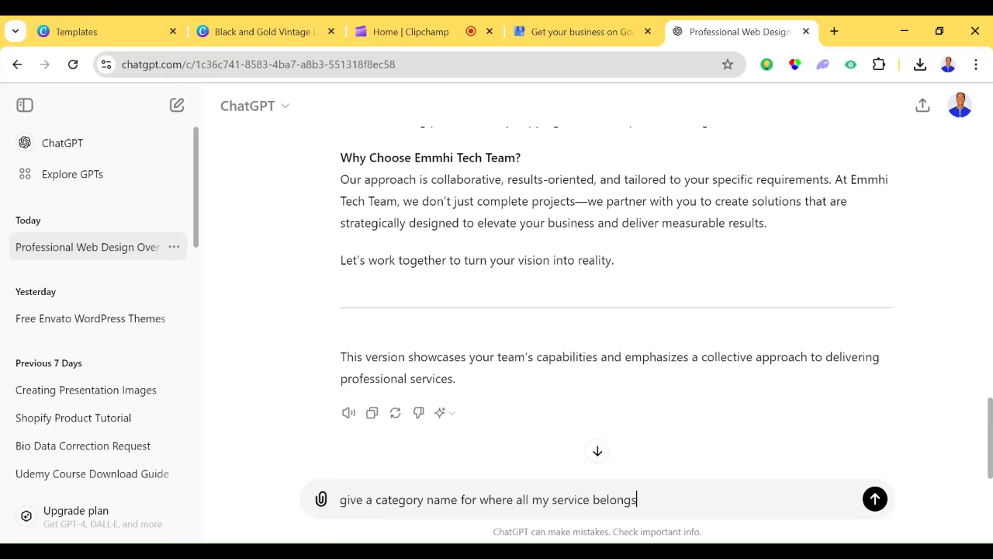
type("to")
key("Return")
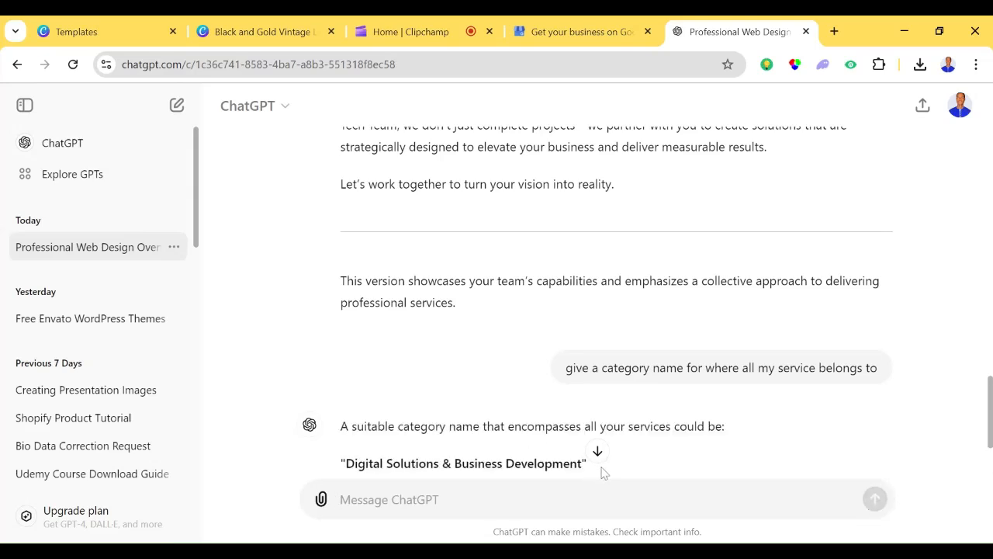
left_click_drag(989, 430, 990, 460)
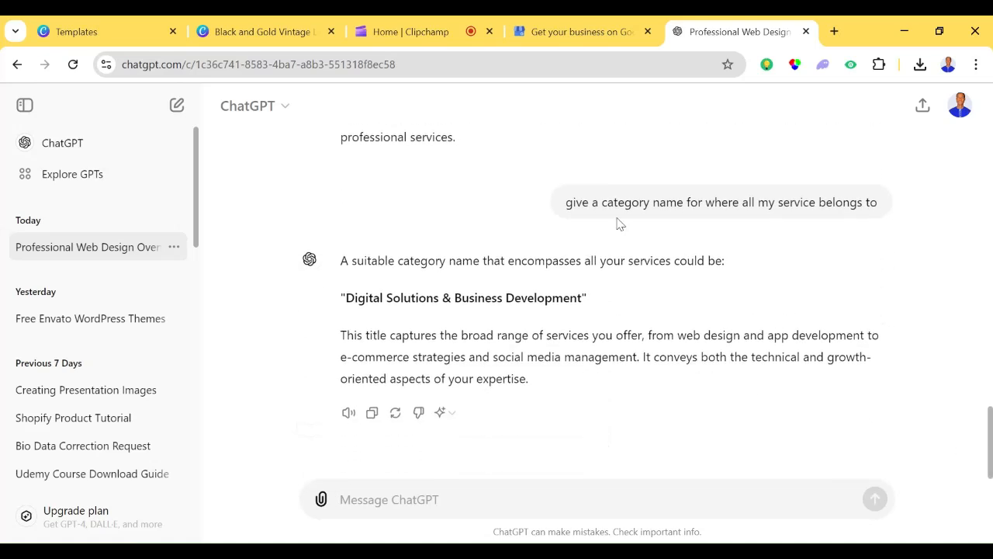
- Return to the Google Business Profile setup and search the business categories for "digital sol"
left_click(612, 24)
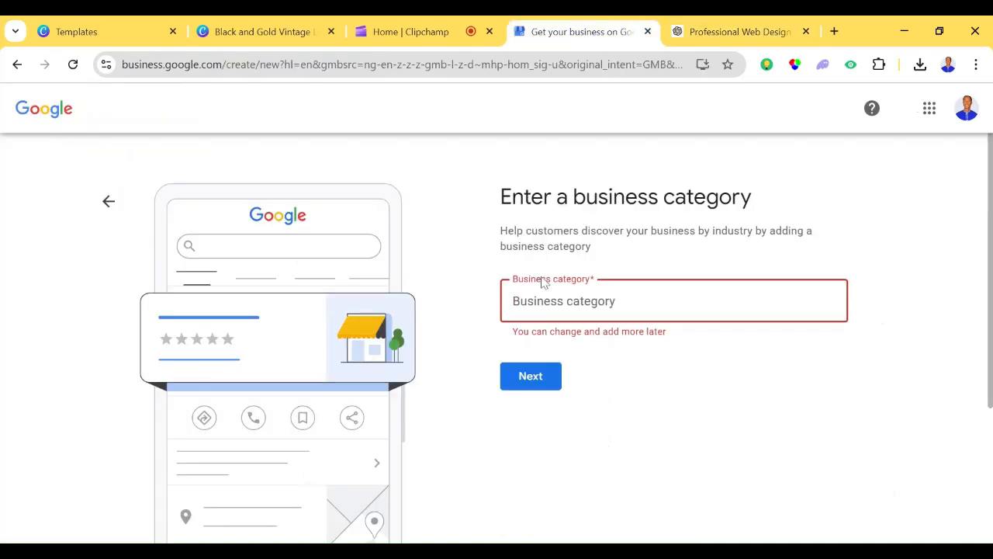
type("di")
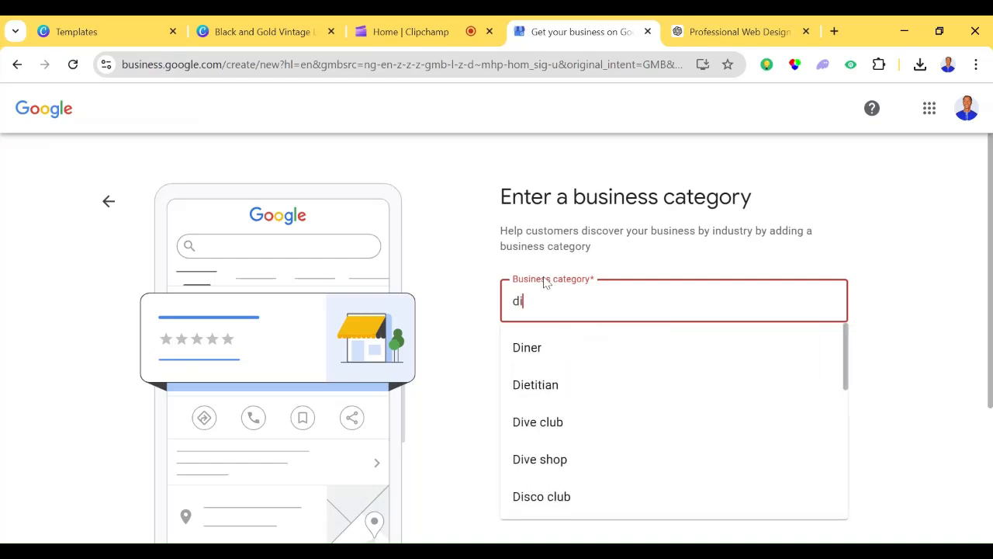
type("dita")
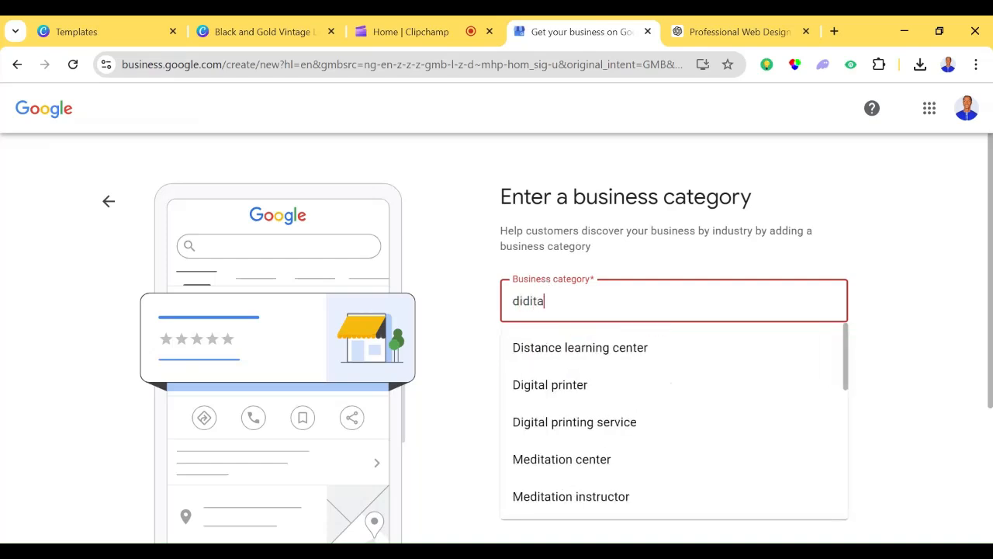
key("BackSpace")
key("BackSpace")
key("BackSpace")
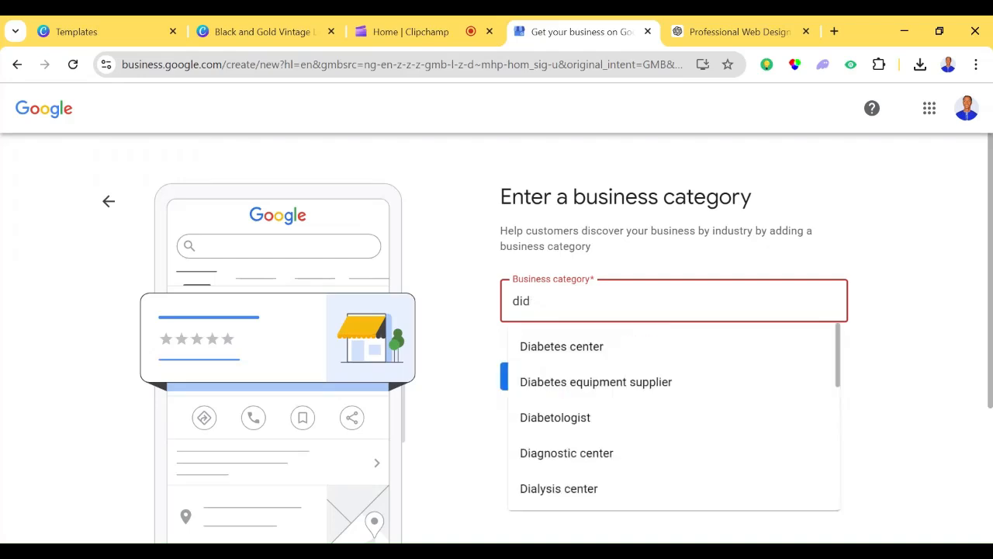
type("g")
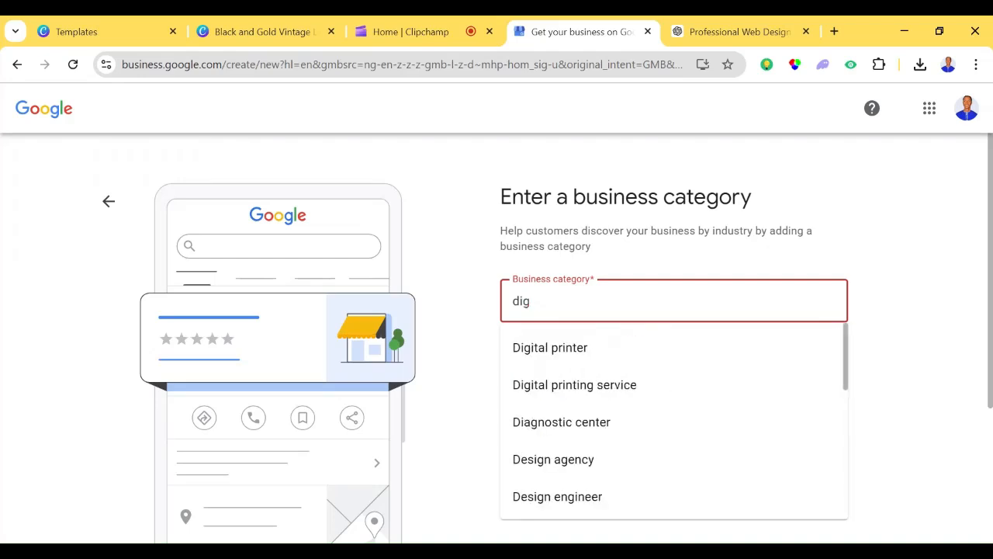
type("ital")
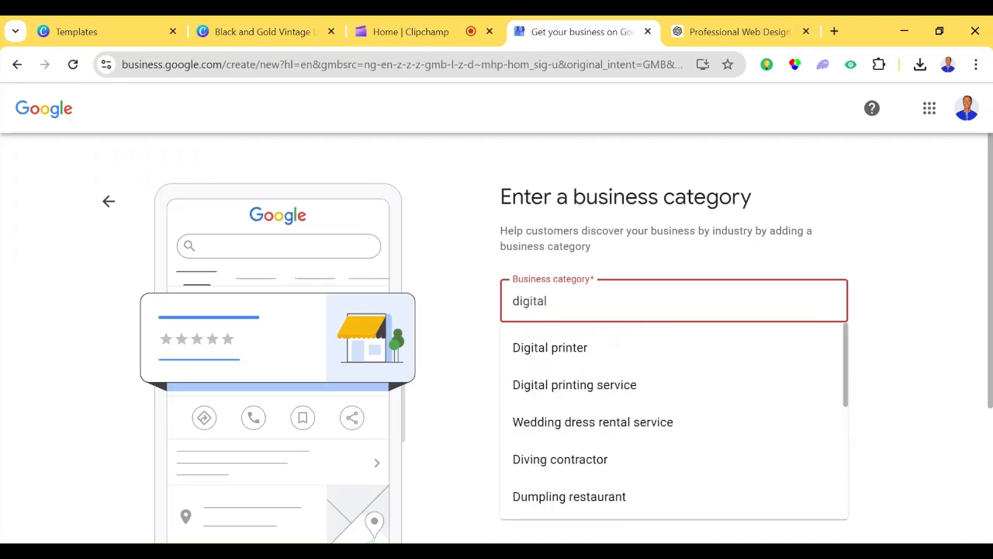
type(" sol")
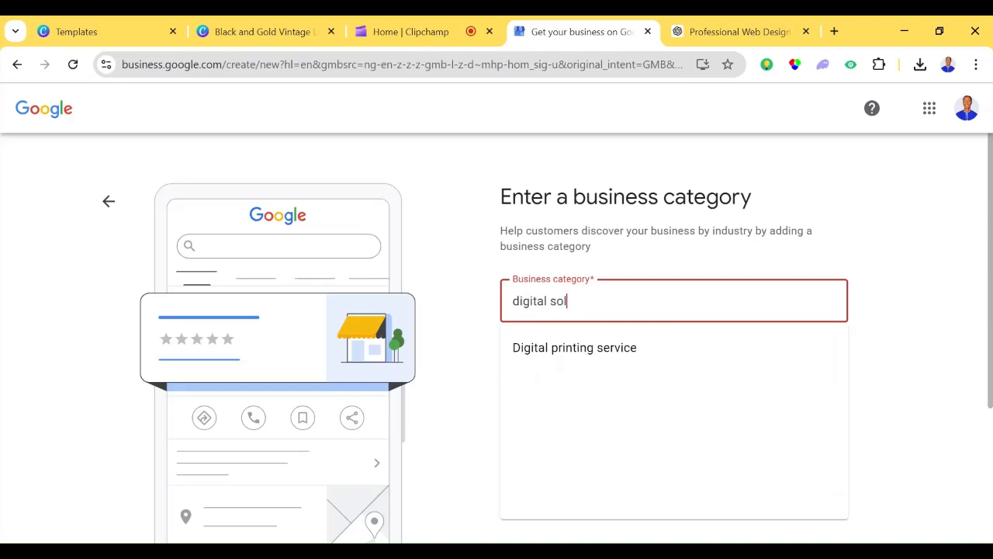
key("BackSpace")
key("BackSpace")
key("BackSpace")
key("BackSpace")
key("BackSpace")
key("BackSpace")
key("BackSpace")
key("BackSpace")
key("BackSpace")
key("BackSpace")
key("BackSpace")
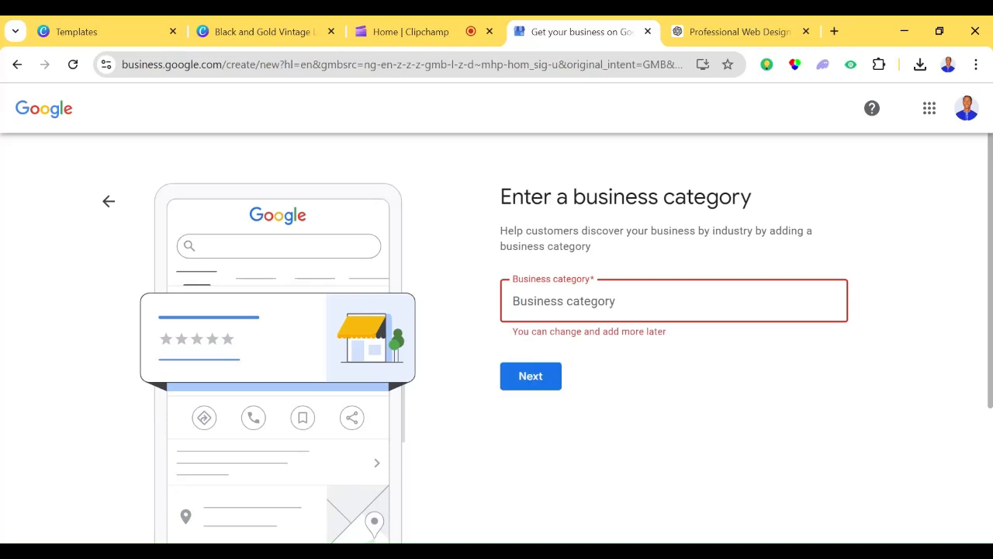
- Search the business categories for "business" and clear the search text
type("busi")
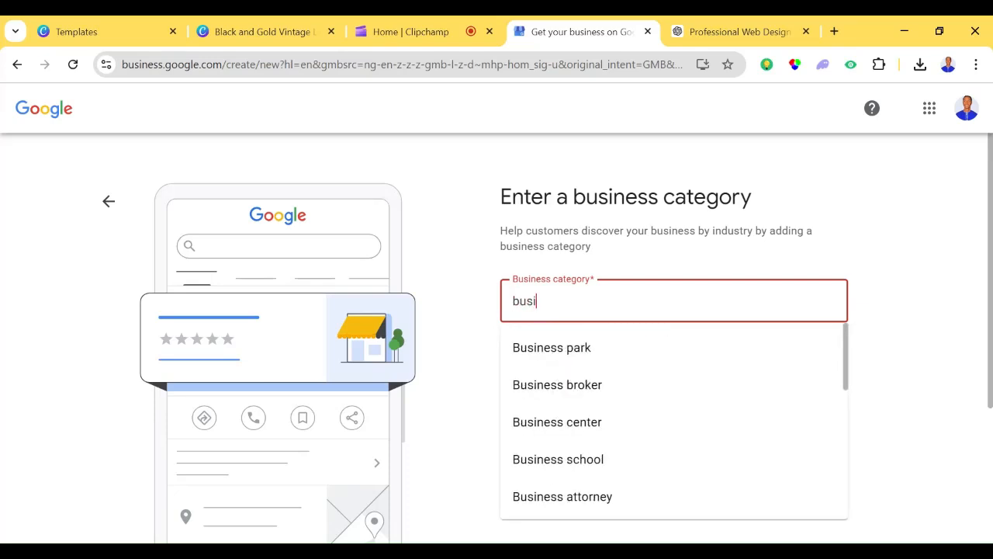
type("ness")
key("BackSpace")
key("BackSpace")
key("BackSpace")
key("BackSpace")
key("BackSpace")
key("BackSpace")
key("BackSpace")
key("BackSpace")
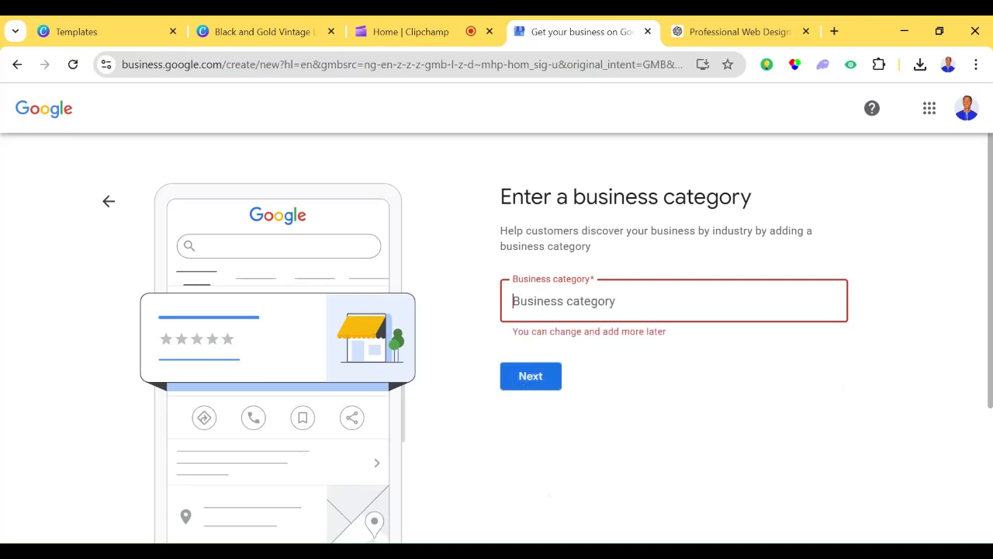
- Set the business category to Website designer and continue to the business address page
type("We")
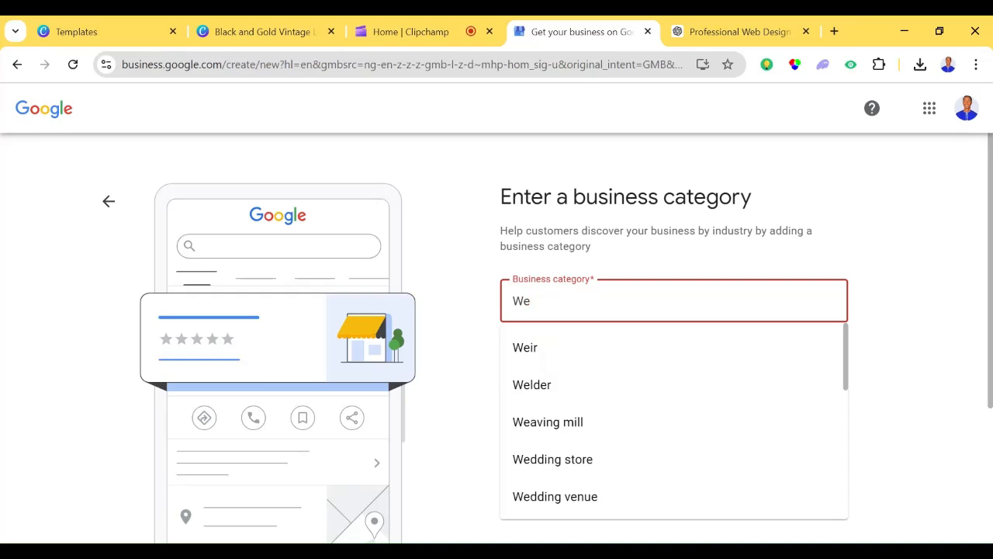
type("bs")
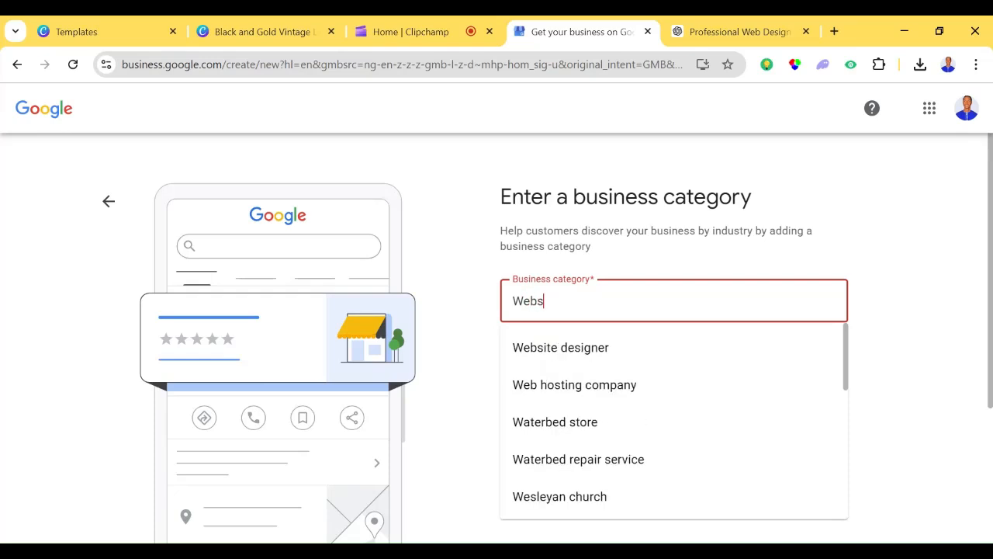
left_click(581, 350)
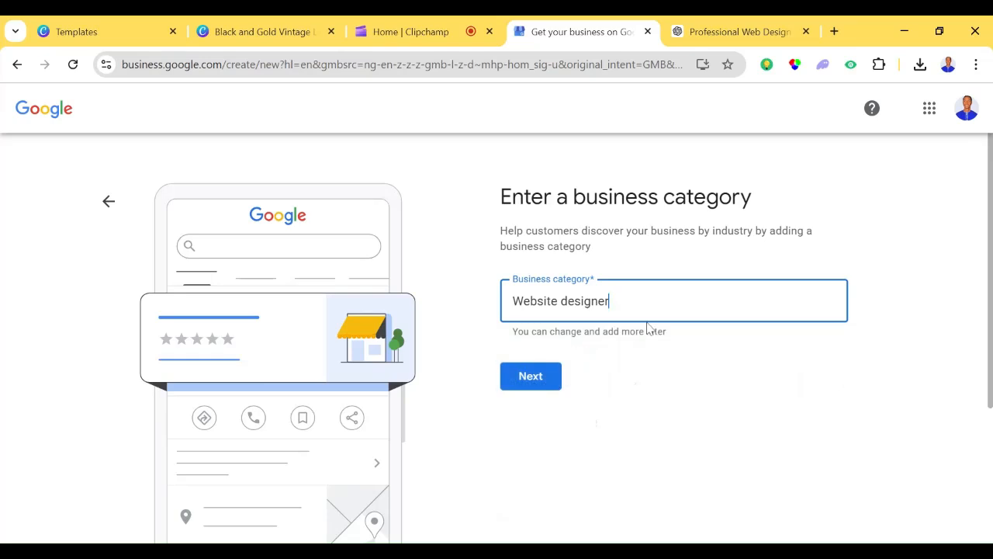
left_click(516, 384)
left_click(536, 383)
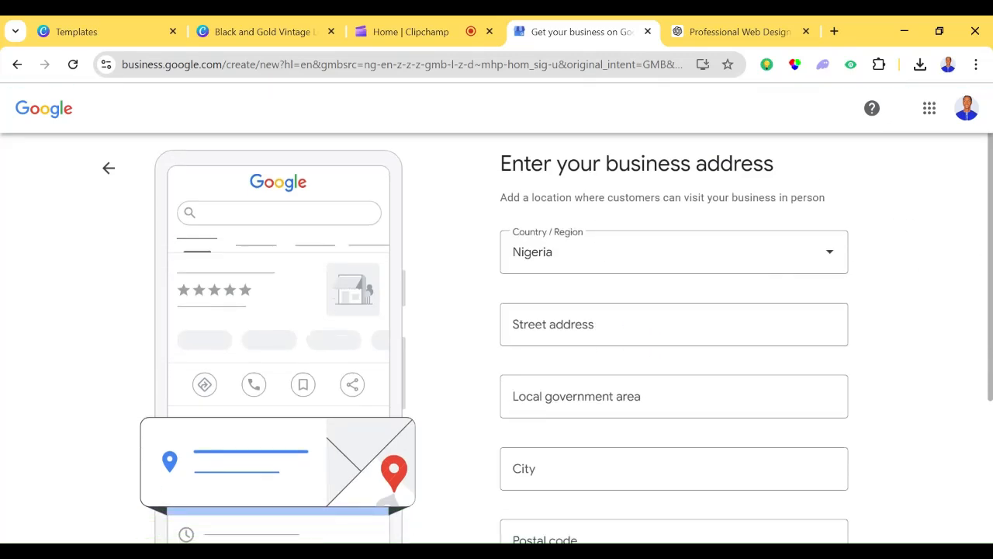
- Fill in the business's street address, city and postal code from the saved address suggestion
scroll(964, 243, "down", 2)
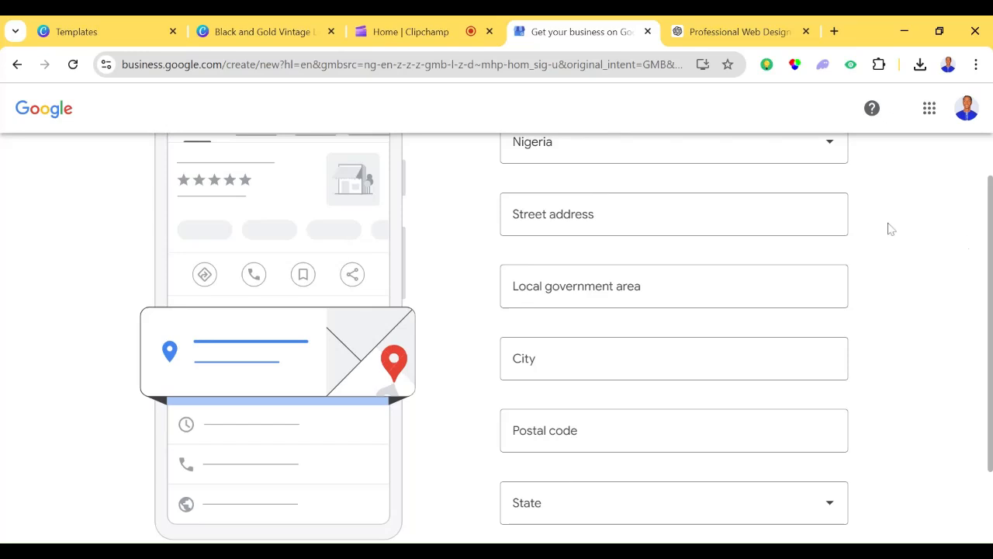
left_click(778, 231)
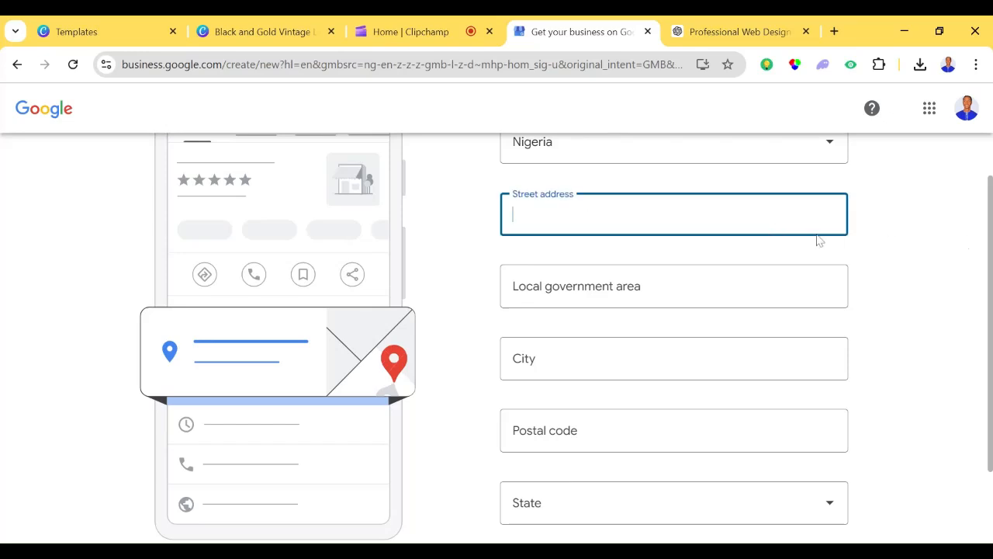
left_click_drag(991, 238, 990, 203)
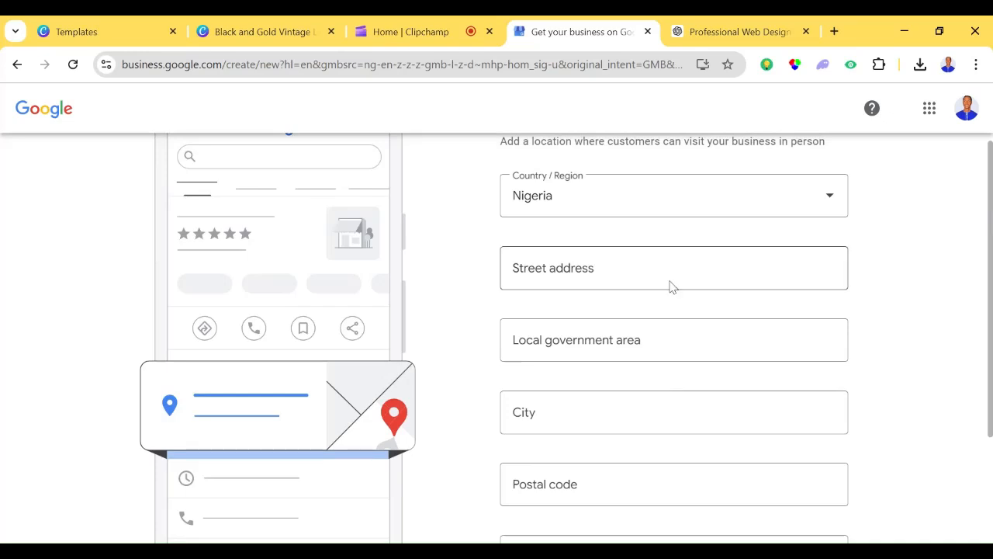
left_click(673, 267)
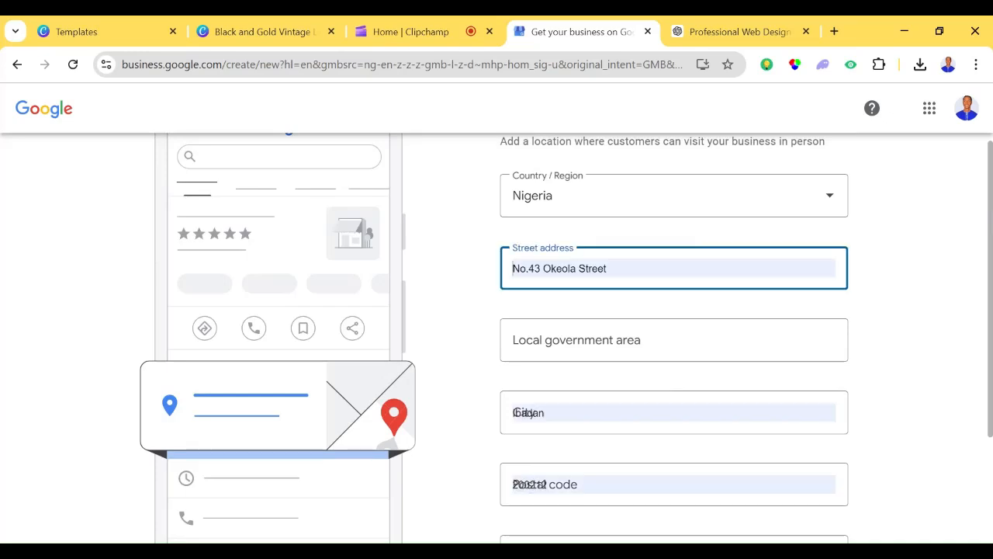
left_click(659, 312)
scroll(566, 337, "down", 1)
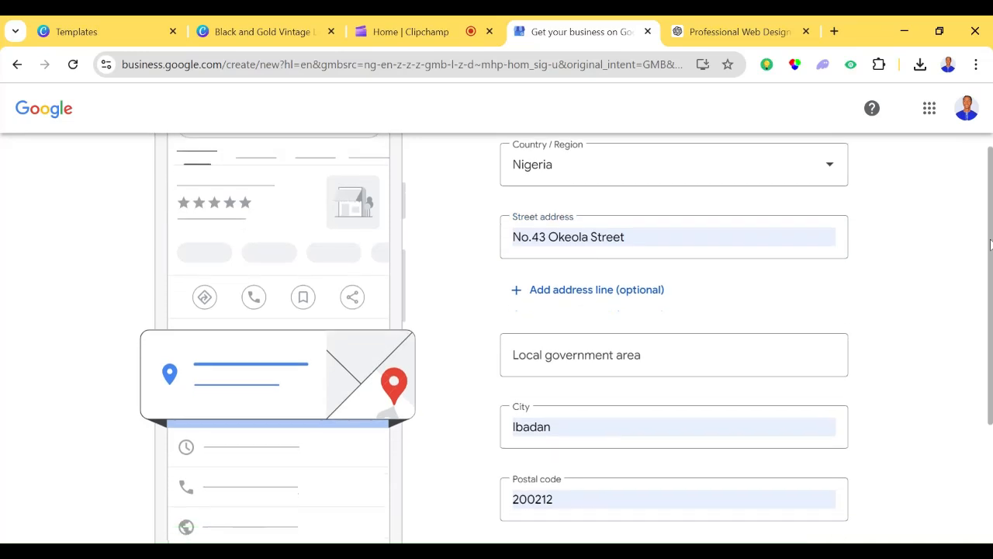
- Enter the business's local government area in the address form
left_click(735, 320)
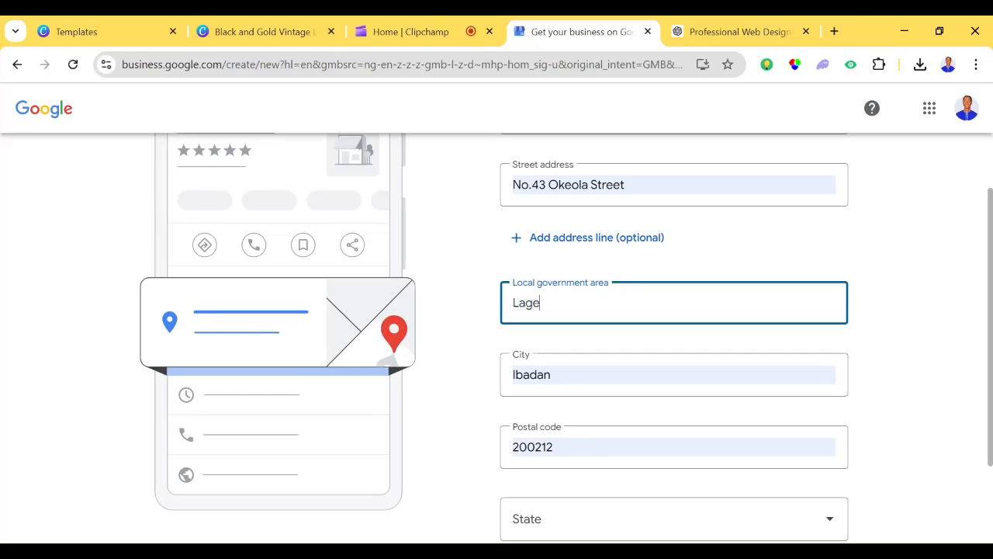
type("Lagelu Local Government")
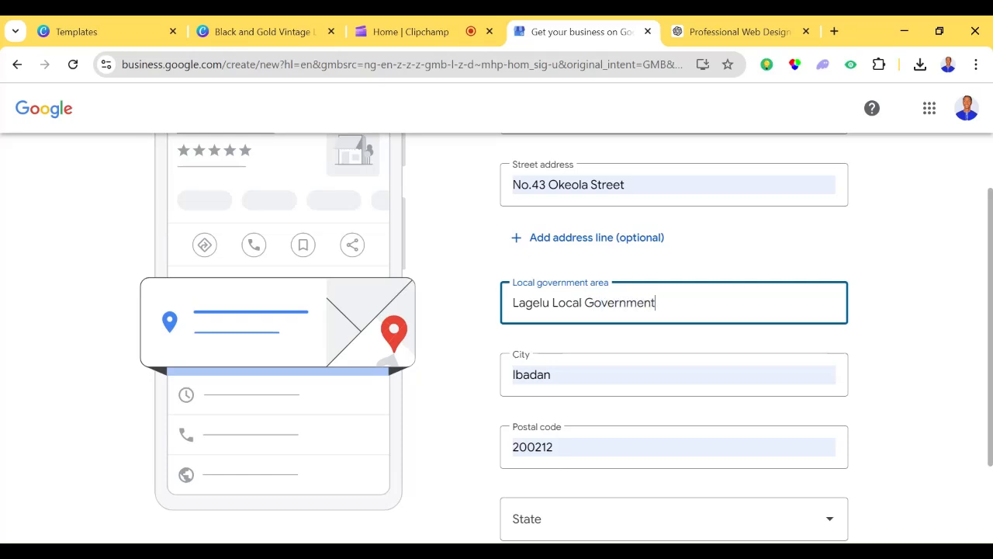
- Choose Oyo as the state in the business address and submit the address form
scroll(807, 419, "down", 2)
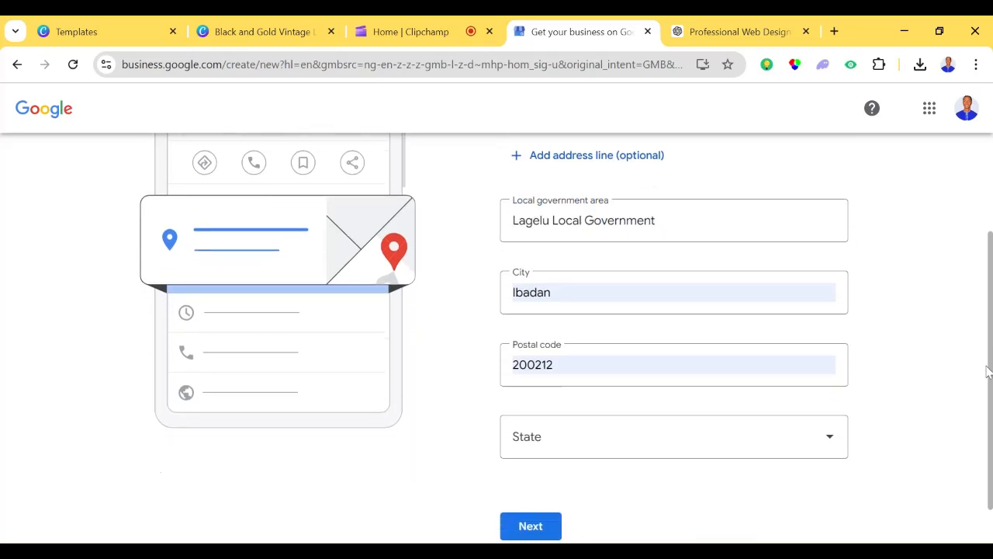
left_click(807, 419)
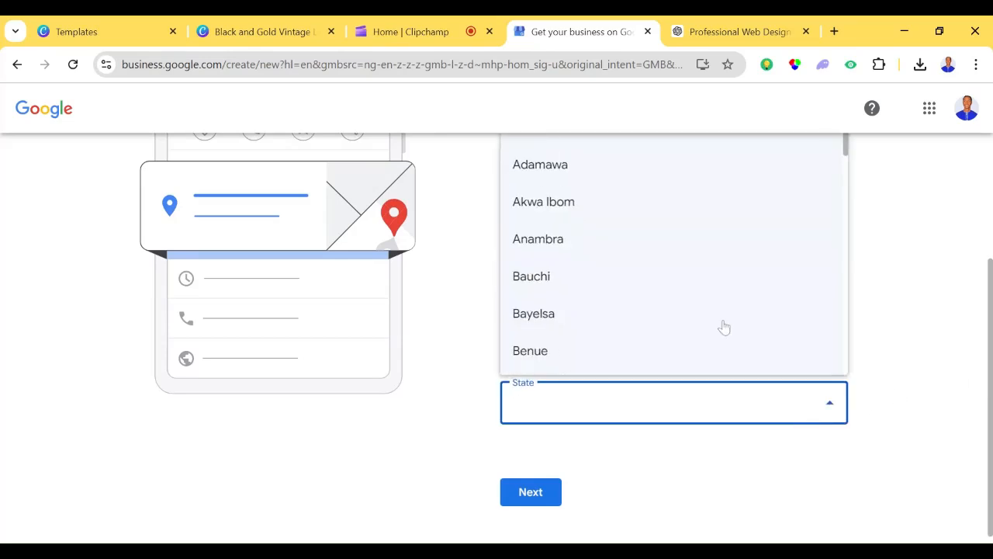
left_click_drag(847, 154, 847, 321)
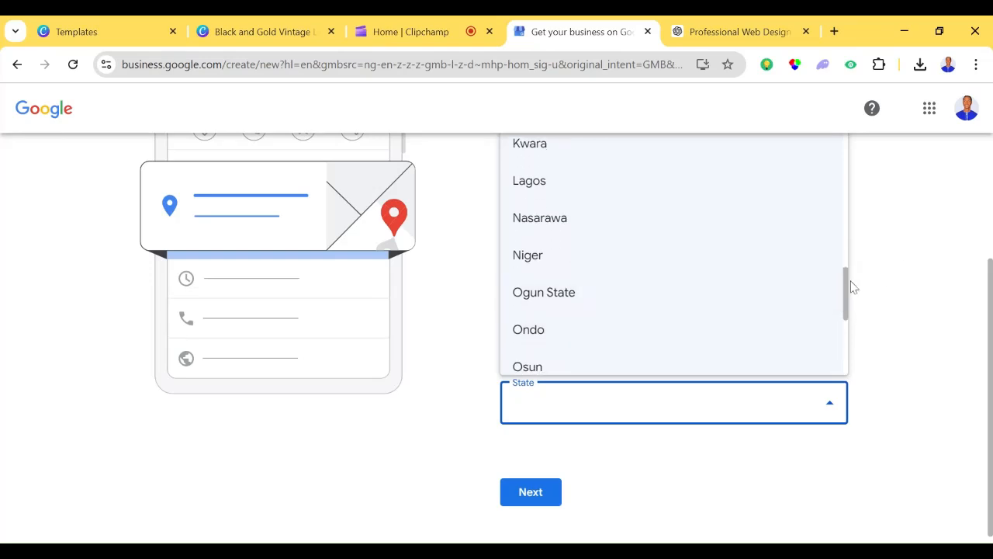
left_click_drag(848, 287, 844, 303)
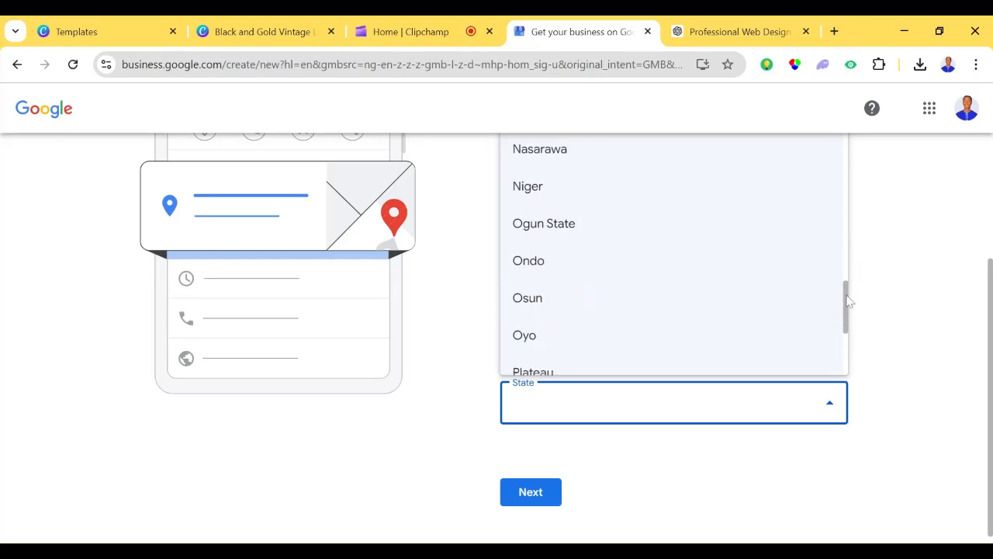
left_click(751, 344)
left_click_drag(990, 365, 990, 380)
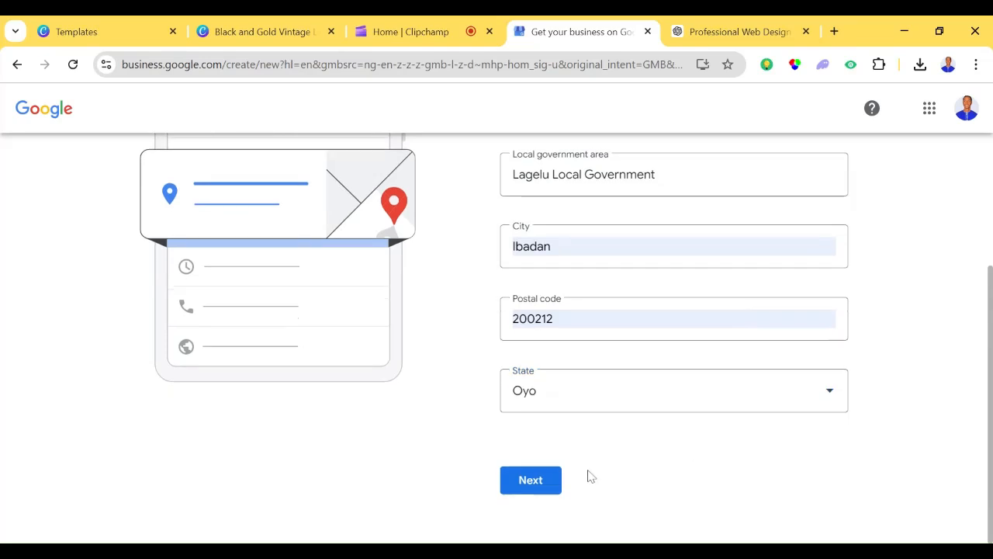
left_click(541, 479)
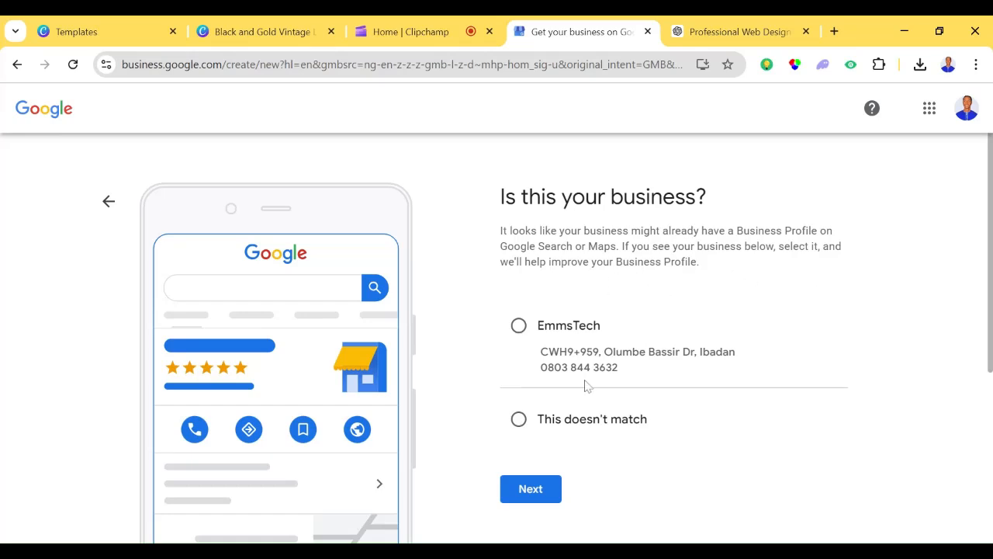
- Mark the suggested existing business as not matching and continue to the phone number page
left_click(523, 423)
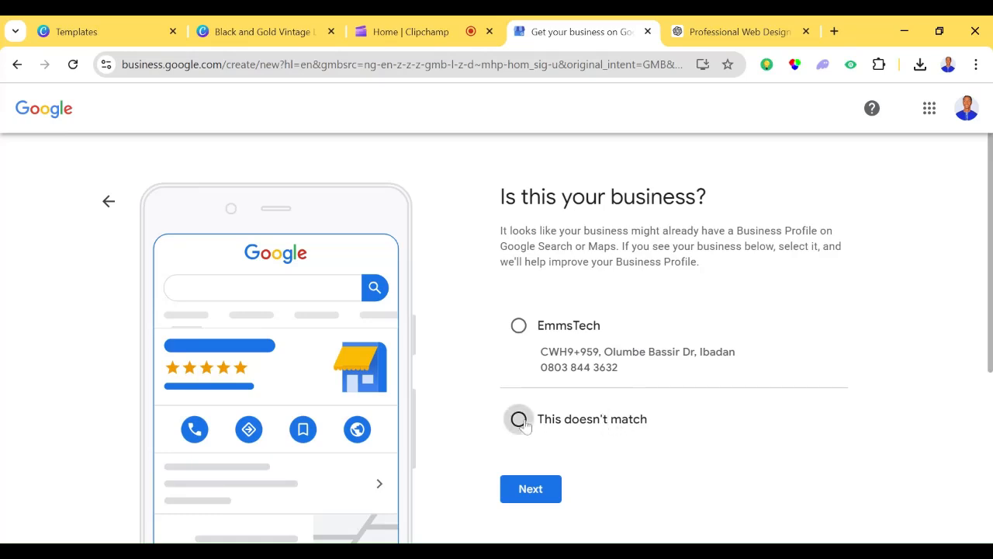
scroll(543, 349, "down", 1)
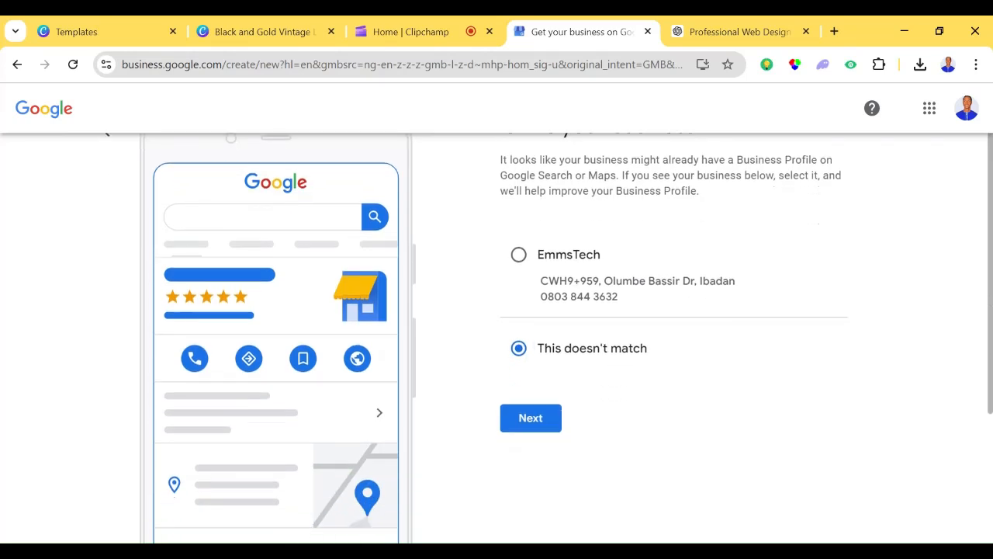
left_click(543, 405)
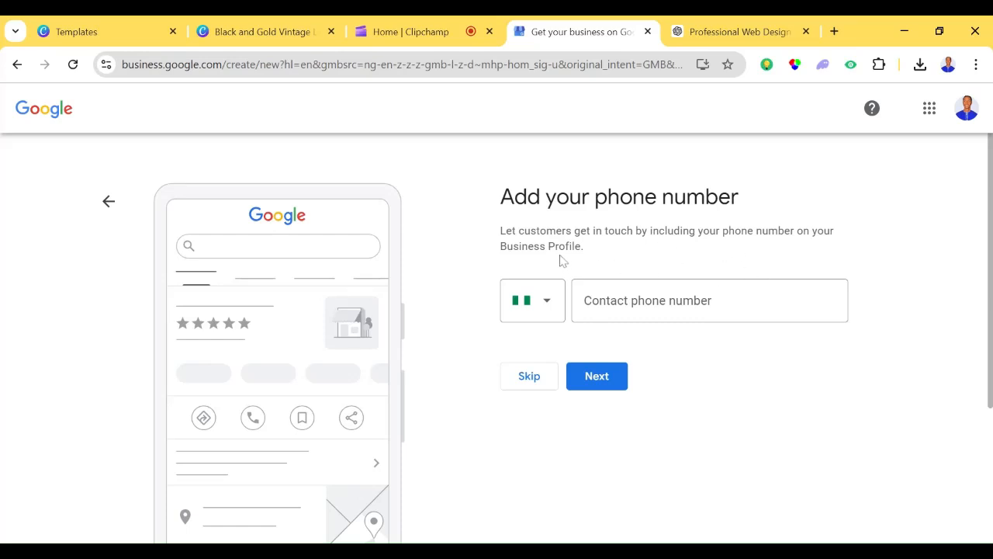
- Enter the business's contact phone number and continue to the "Put your business on the map" page
left_click(660, 301)
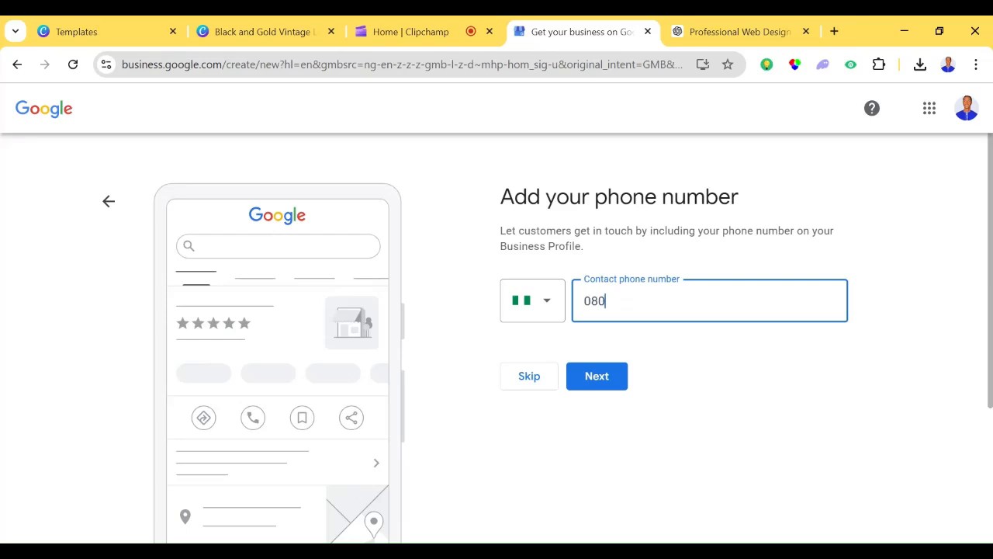
type("080827199")
left_click(549, 308)
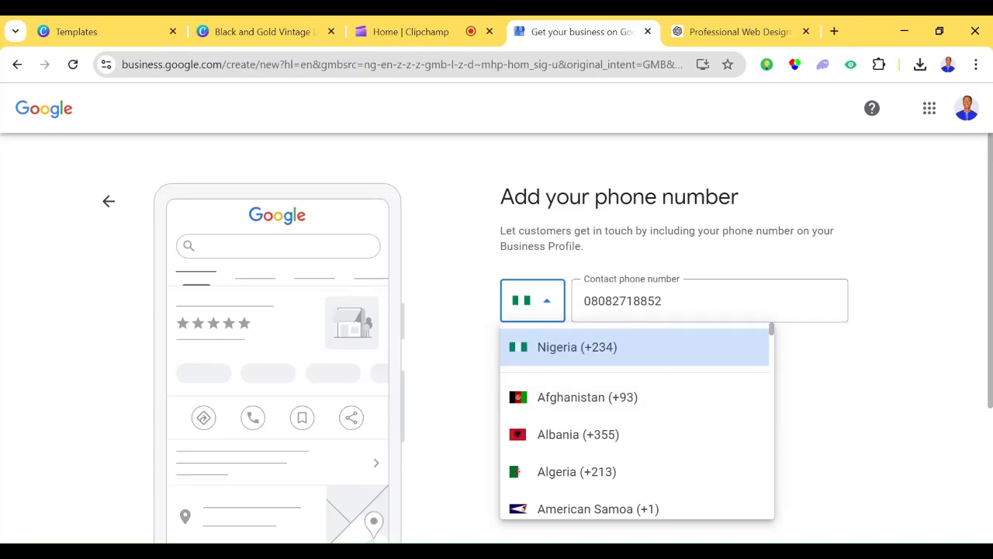
left_click(658, 301)
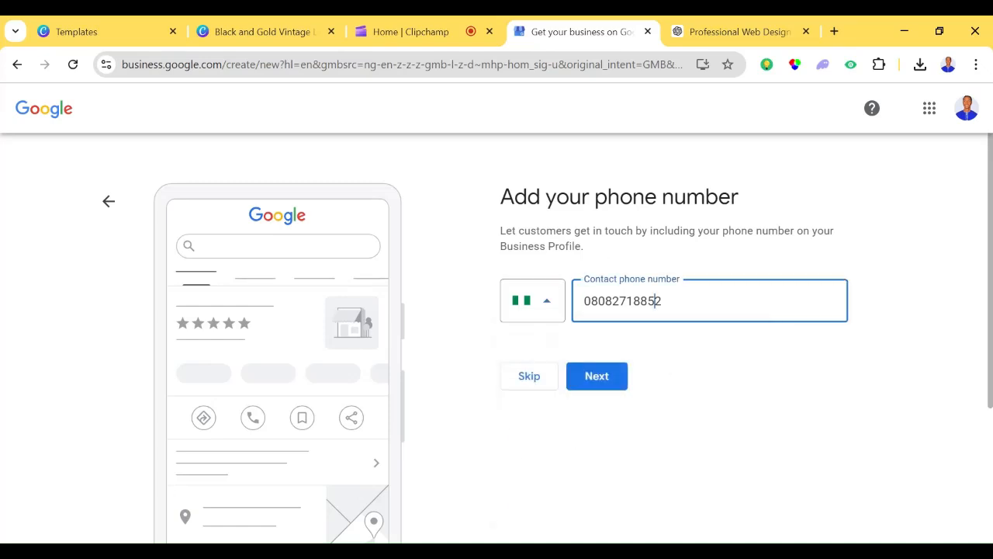
left_click(594, 375)
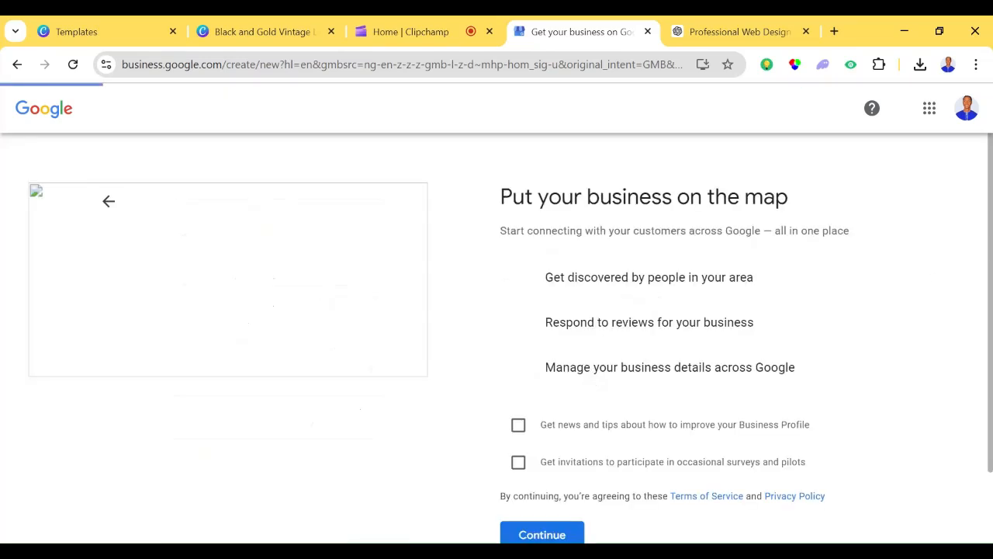
scroll(928, 286, "down", 1)
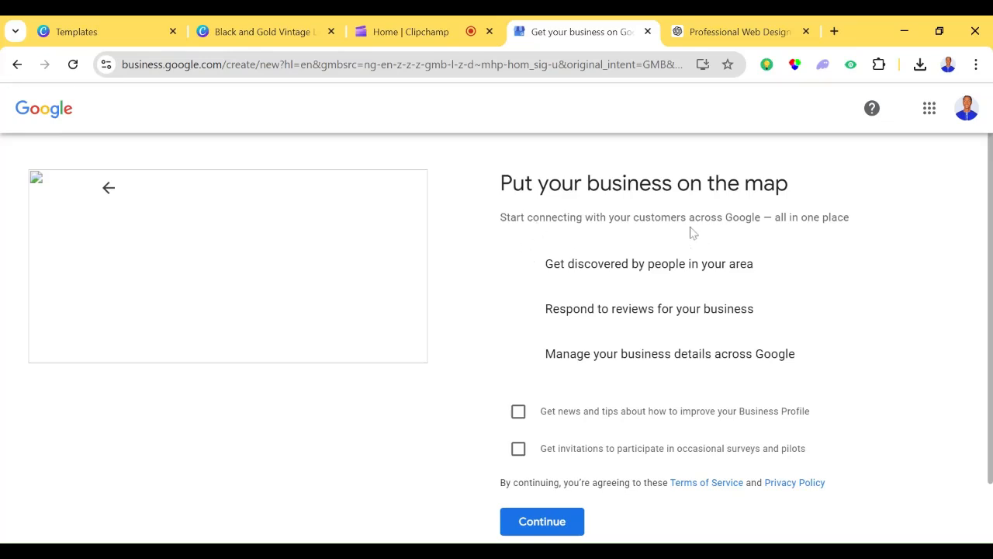
- Opt in to Business Profile news and tips and to survey and pilot invitations, and continue past the map page
scroll(990, 256, "down", 1)
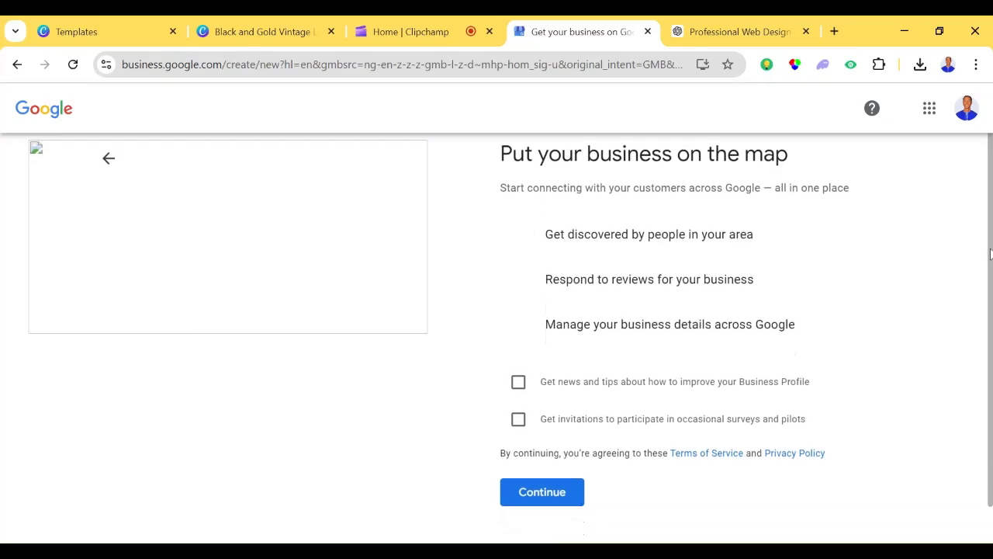
left_click(517, 381)
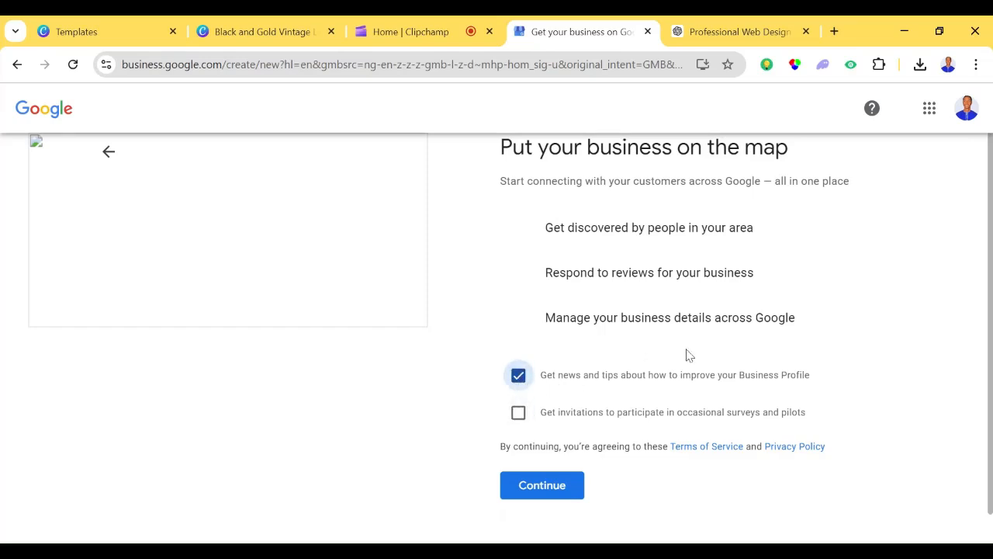
left_click(519, 414)
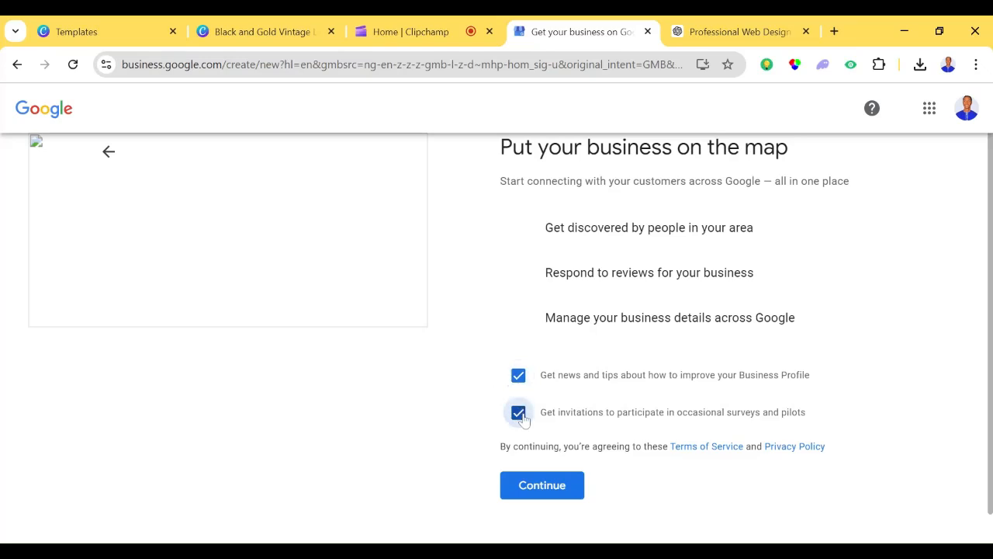
scroll(512, 341, "down", 1)
scroll(512, 342, "up", 1)
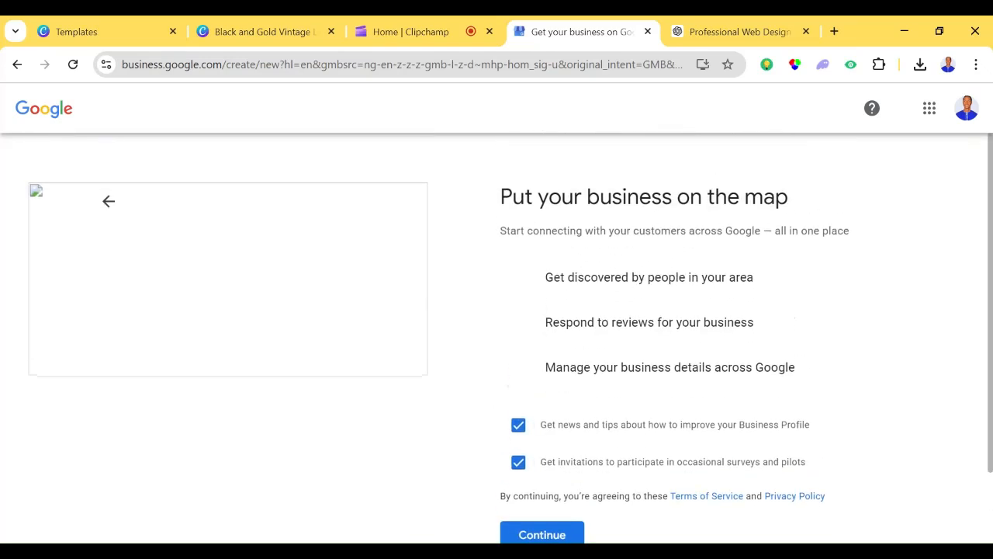
left_click_drag(991, 292, 991, 340)
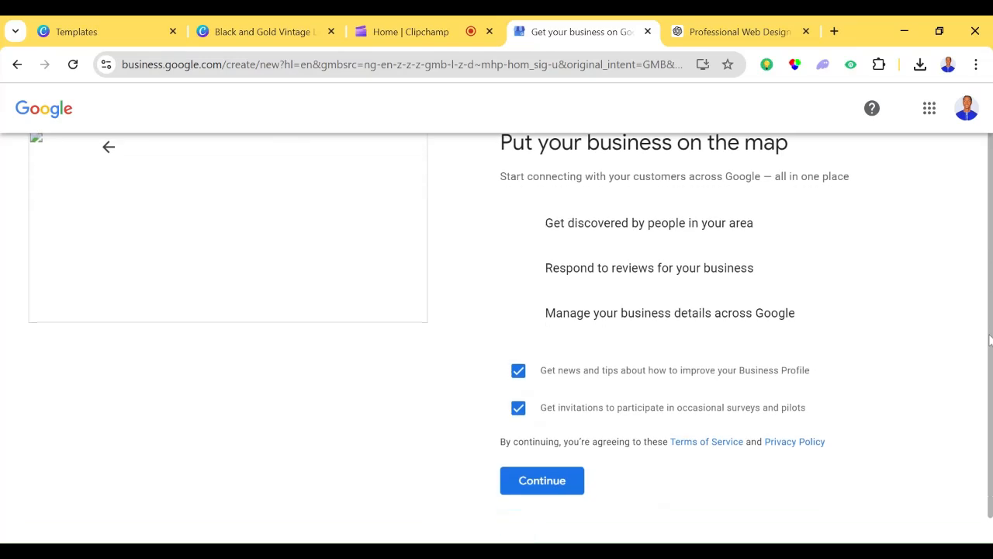
left_click(557, 481)
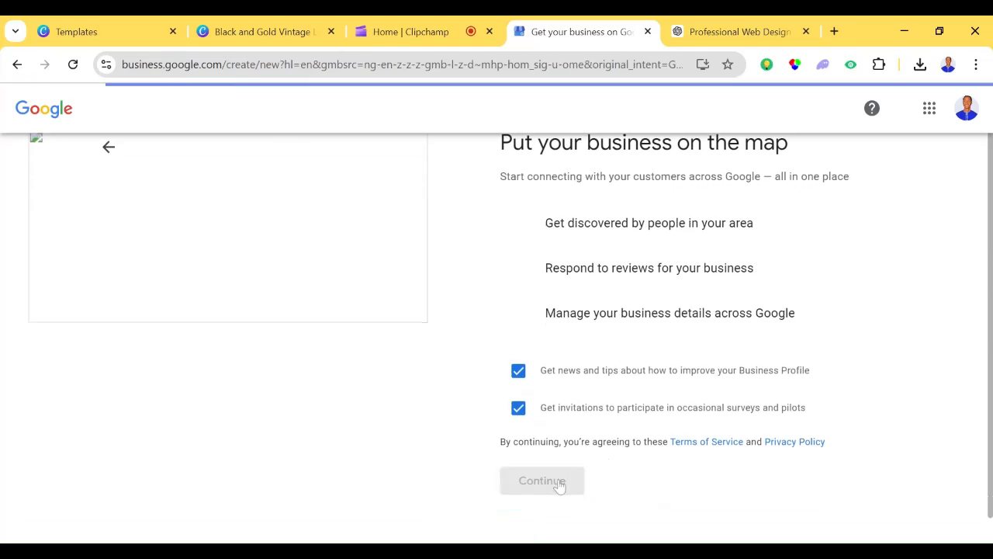
- Continue from the verification page to the profile's services page
left_click_drag(991, 505, 991, 531)
scroll(980, 339, "up", 1)
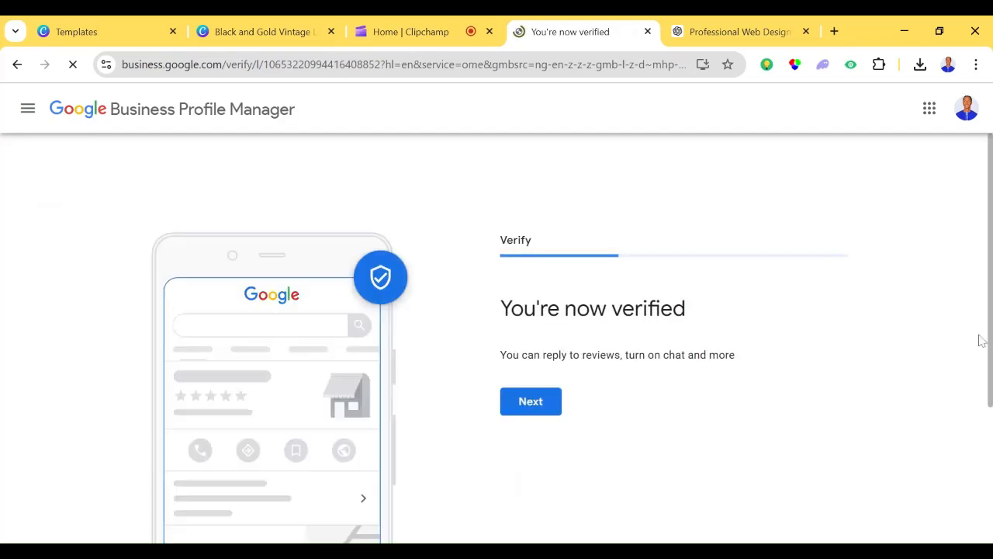
left_click_drag(990, 312, 990, 347)
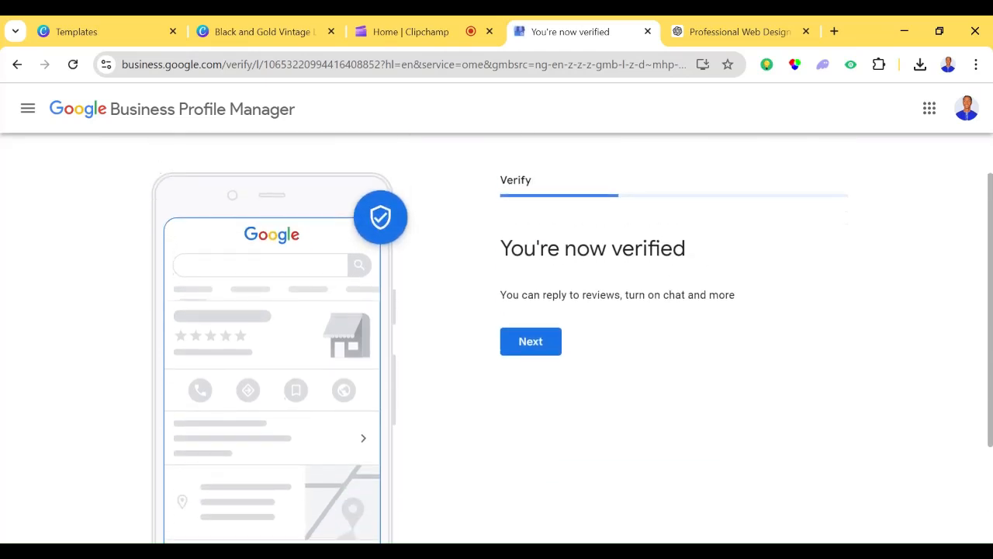
left_click(550, 350)
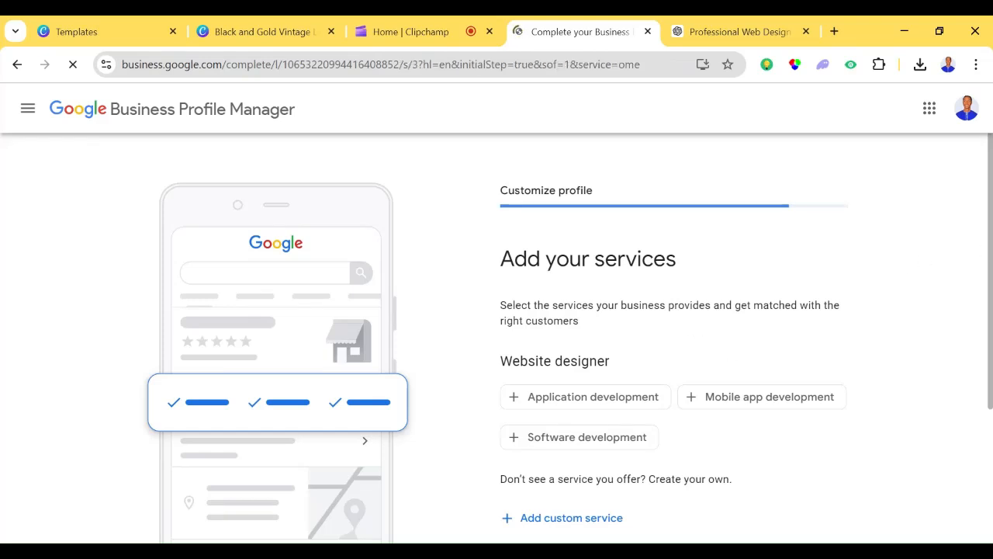
- Select Application development, Mobile app development and Software development as the website designer services
scroll(556, 240, "down", 1)
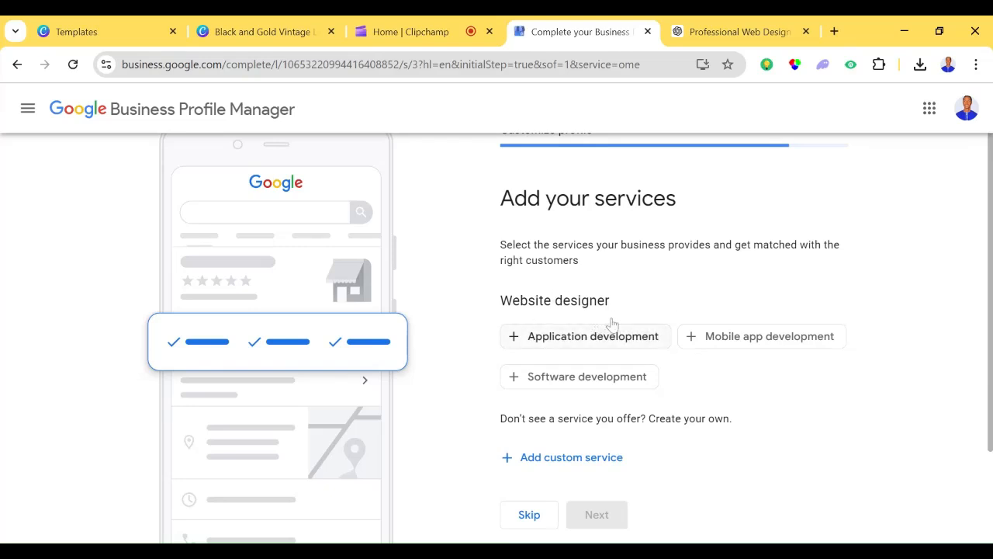
left_click(531, 339)
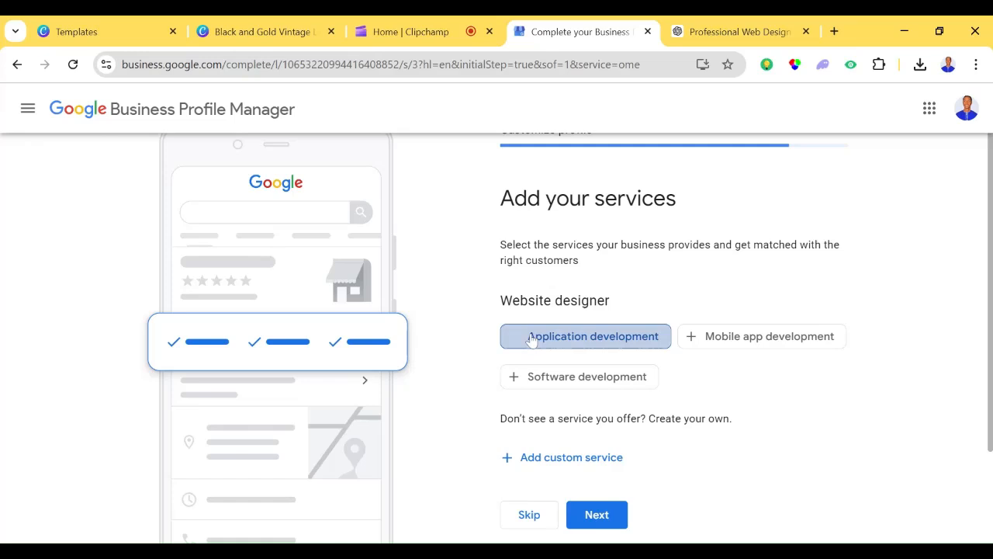
left_click(722, 339)
left_click(623, 378)
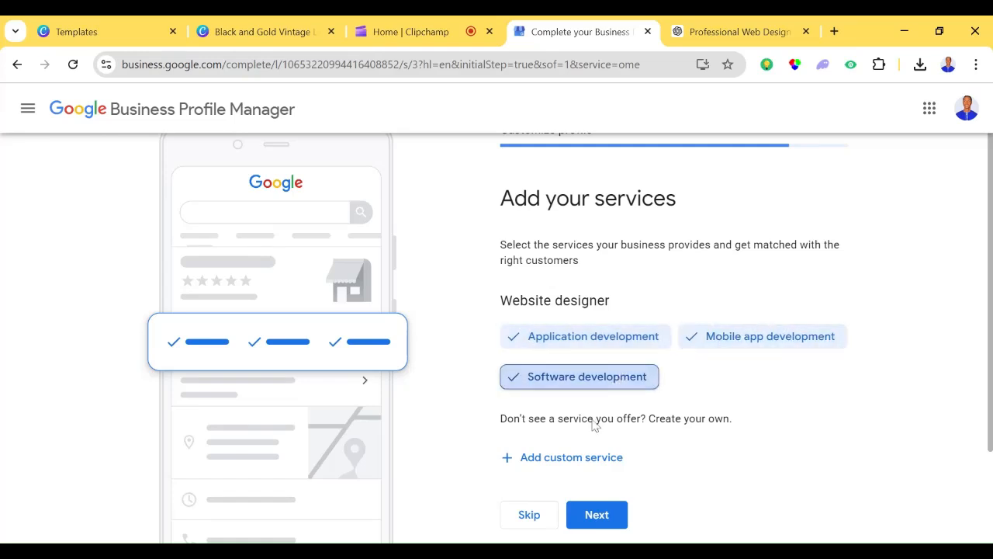
- Add a custom service named "graphic designer"
left_click(576, 458)
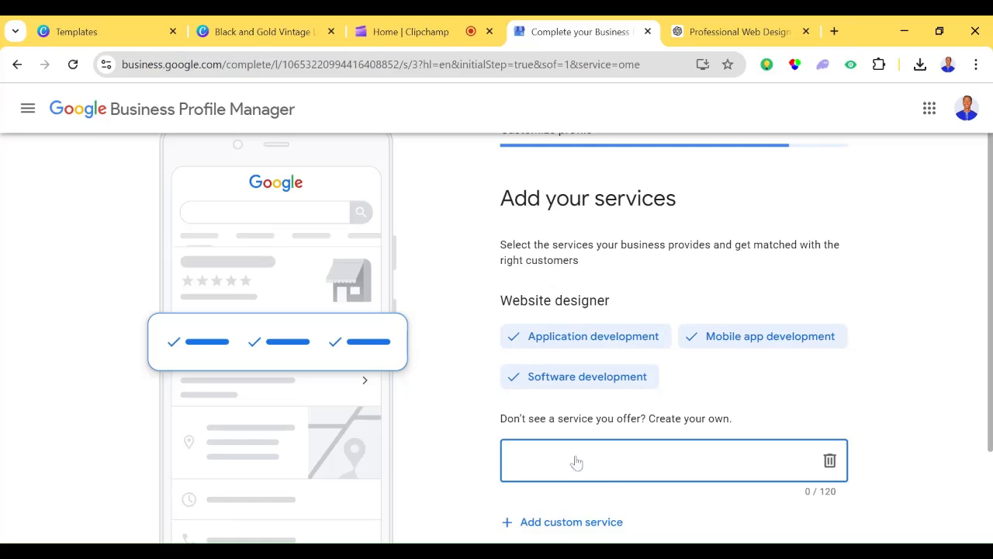
type("graphic designer")
- Add a second custom service named "Social Media Manager"
left_click(579, 521)
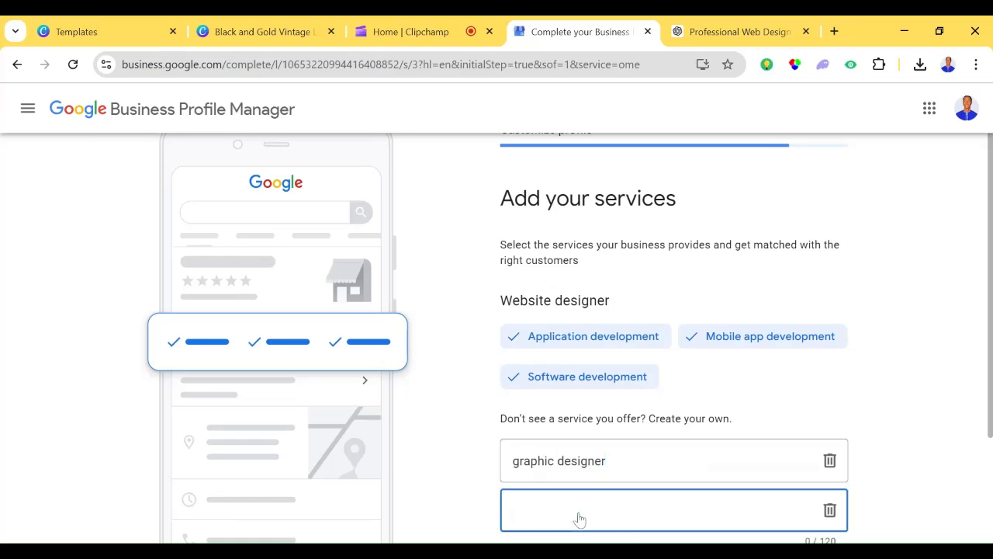
left_click_drag(990, 382, 989, 438)
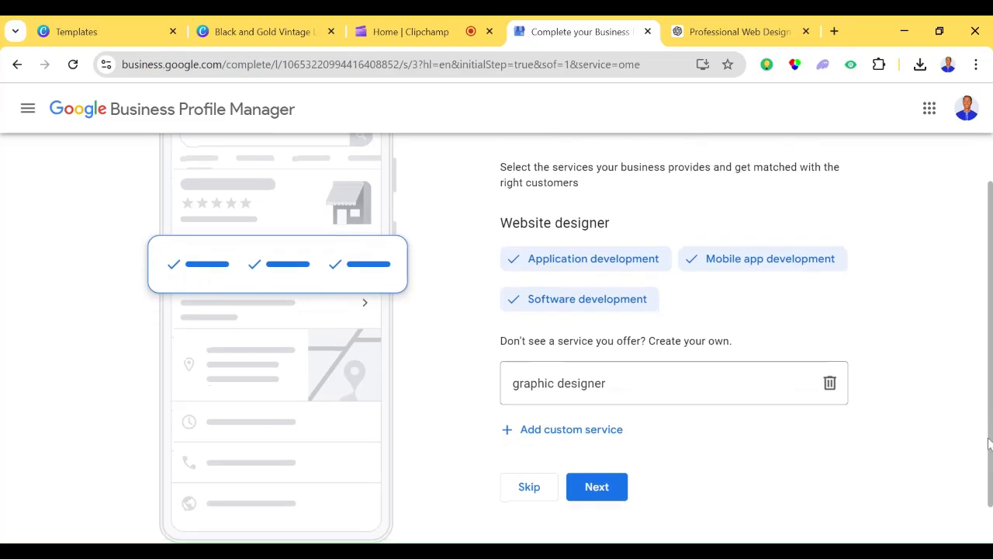
left_click(602, 429)
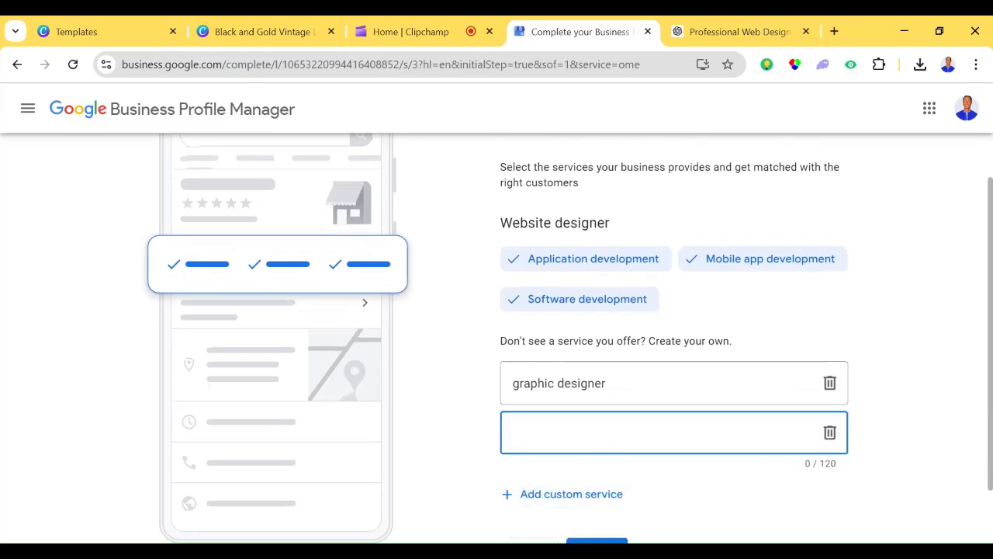
type("Social Media Manager")
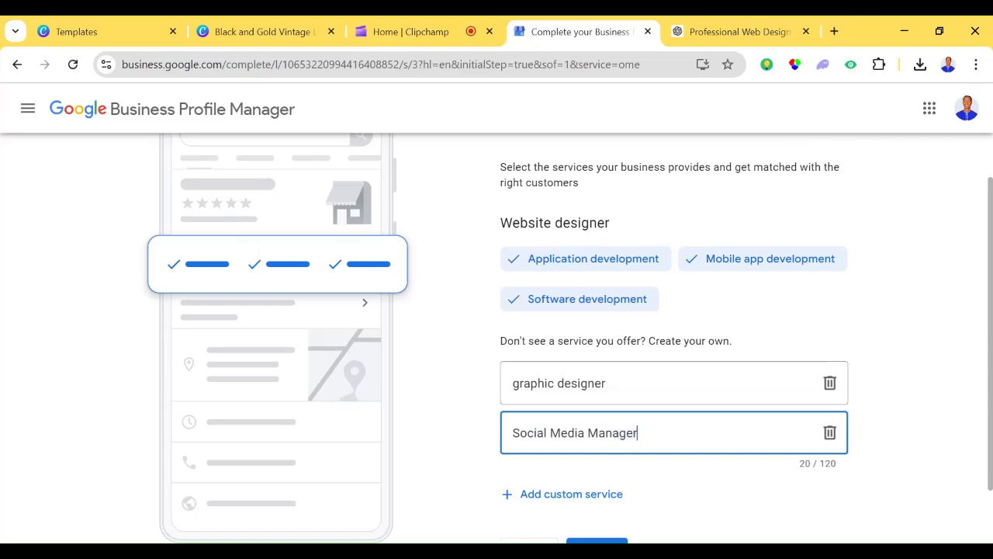
- Add a third custom service named "E-Commerce Expert and Drop shipping"
left_click(564, 495)
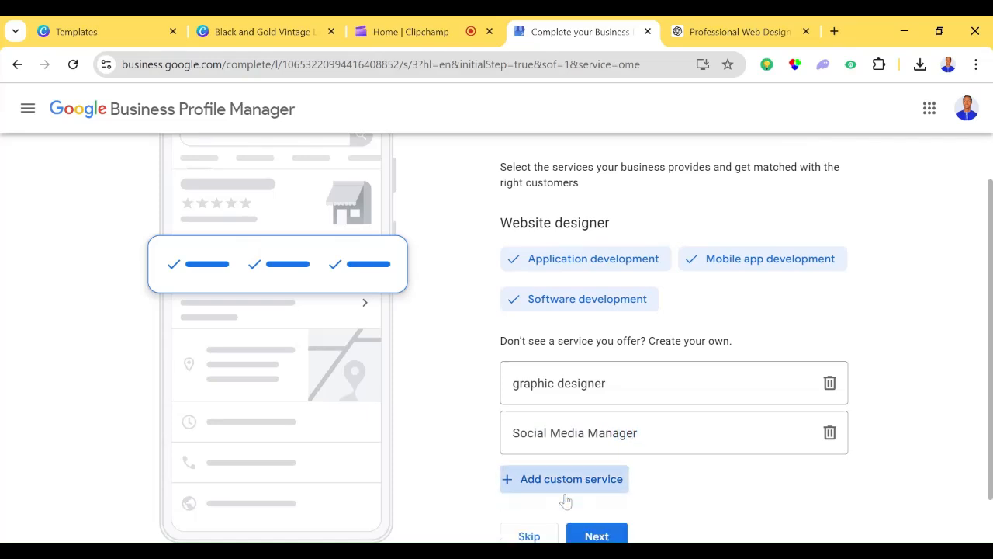
left_click_drag(990, 324, 991, 356)
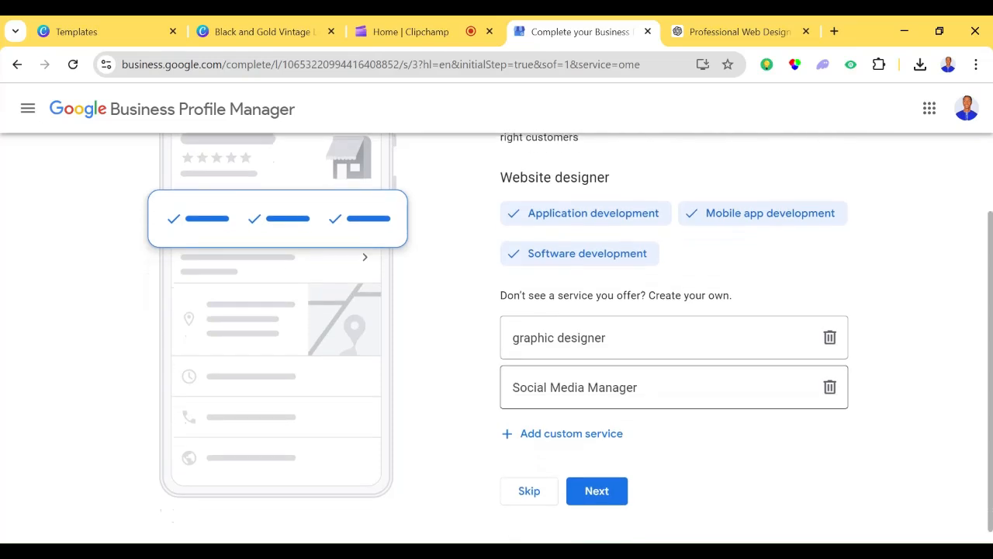
left_click(598, 435)
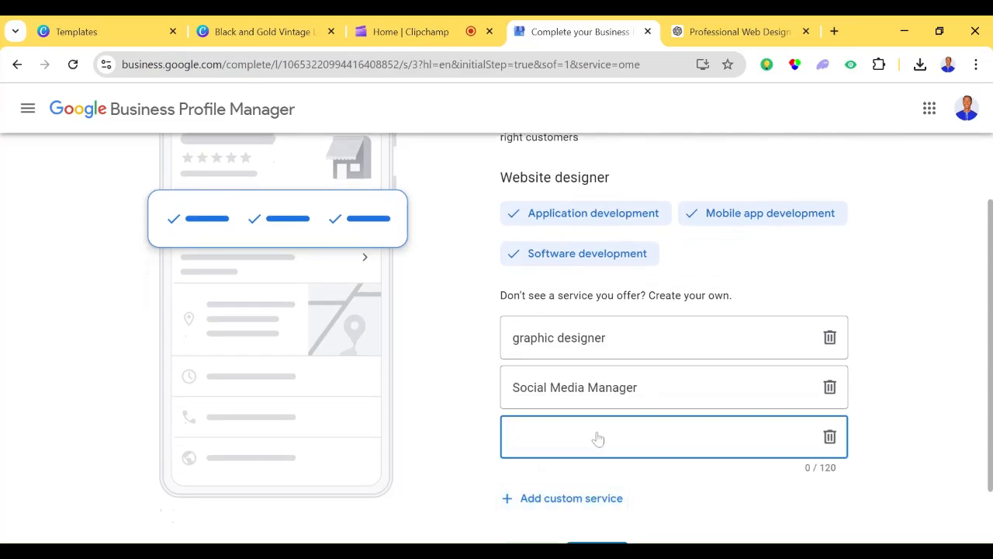
type("E-Commerce Expert and ")
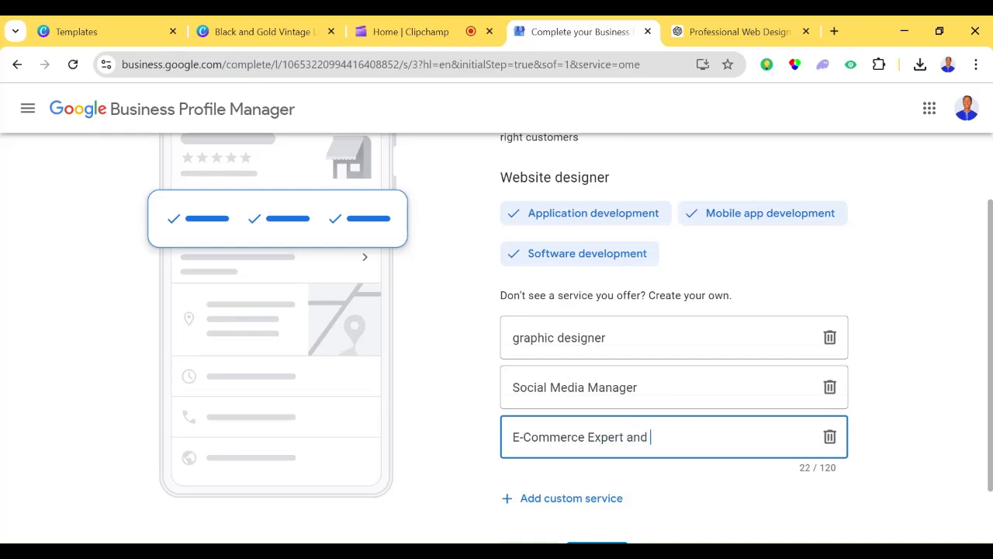
type("Drop shipping")
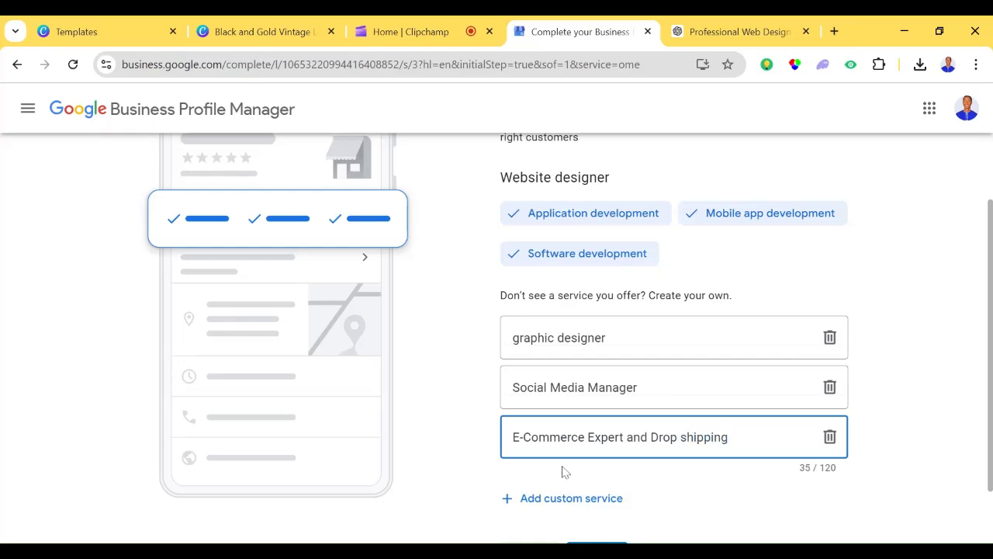
- Submit the list of services and continue to the business hours page
left_click(557, 498)
scroll(554, 496, "down", 2)
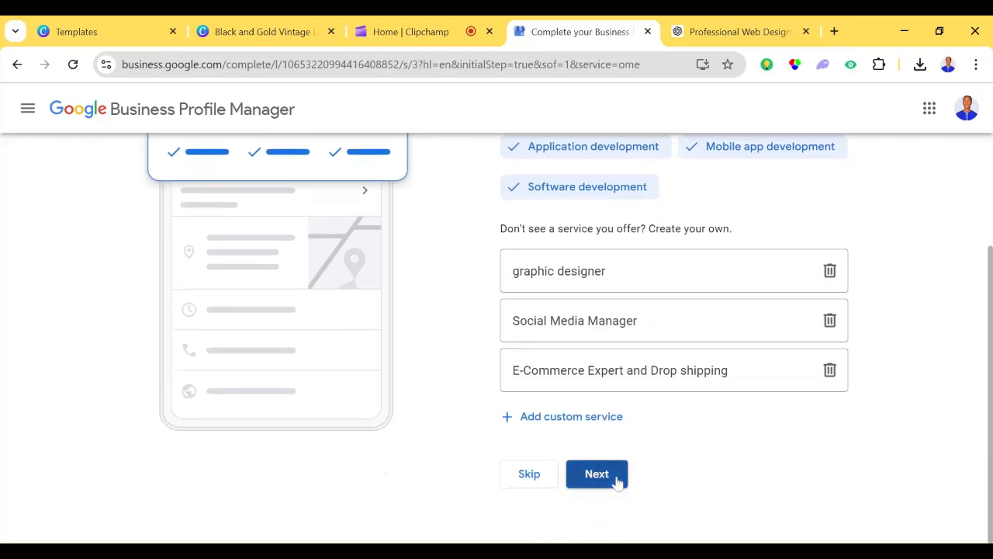
left_click(617, 478)
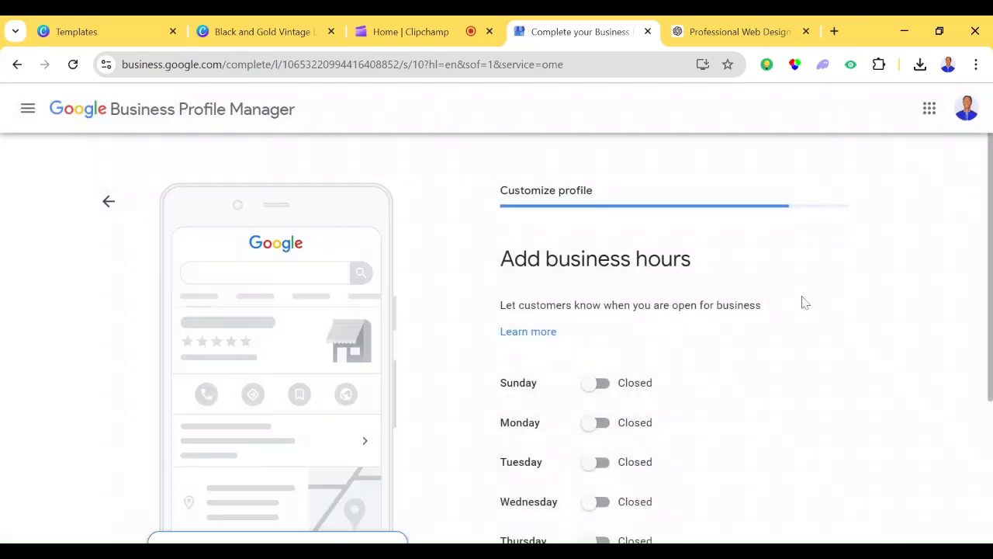
- Mark the business as open on all seven days, Sunday through Saturday
left_click_drag(991, 268, 990, 311)
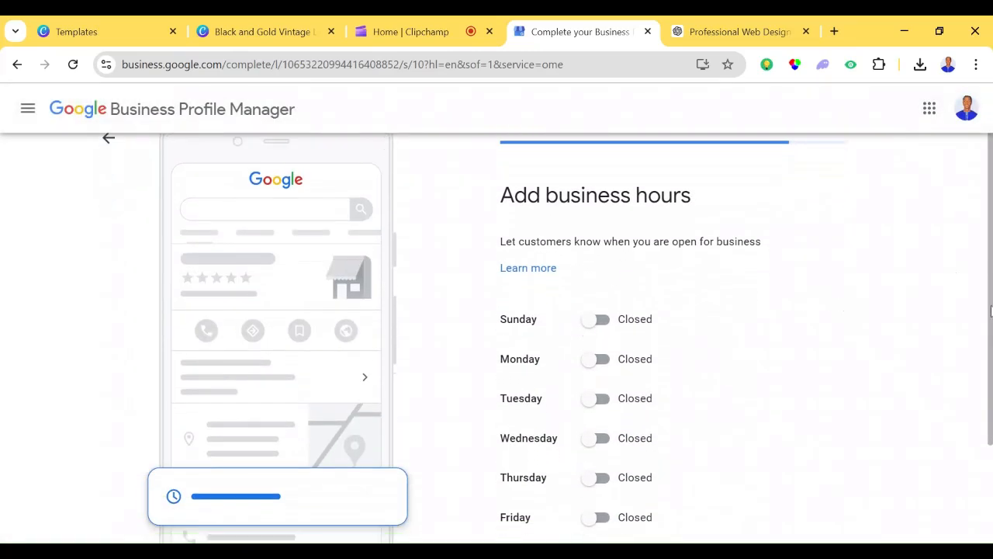
left_click(595, 319)
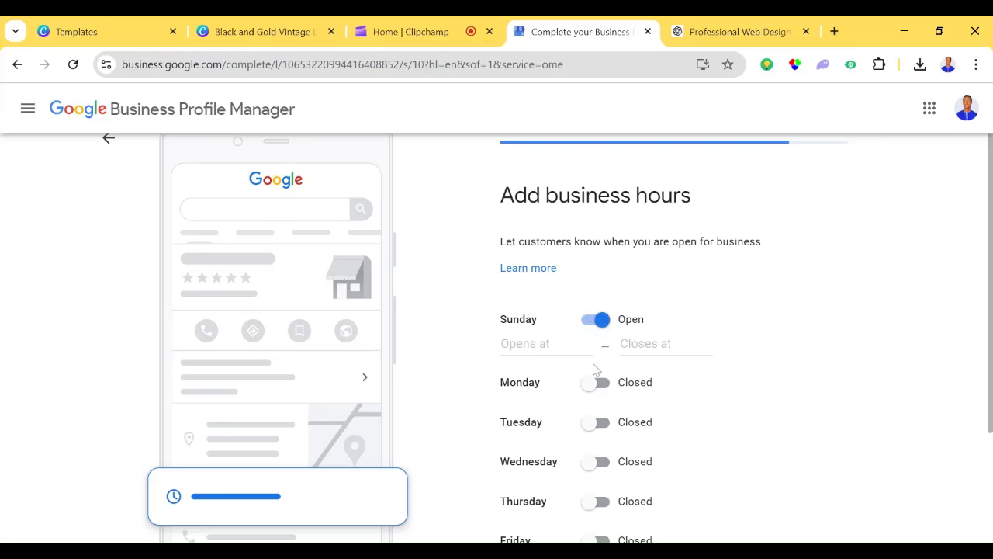
left_click(595, 383)
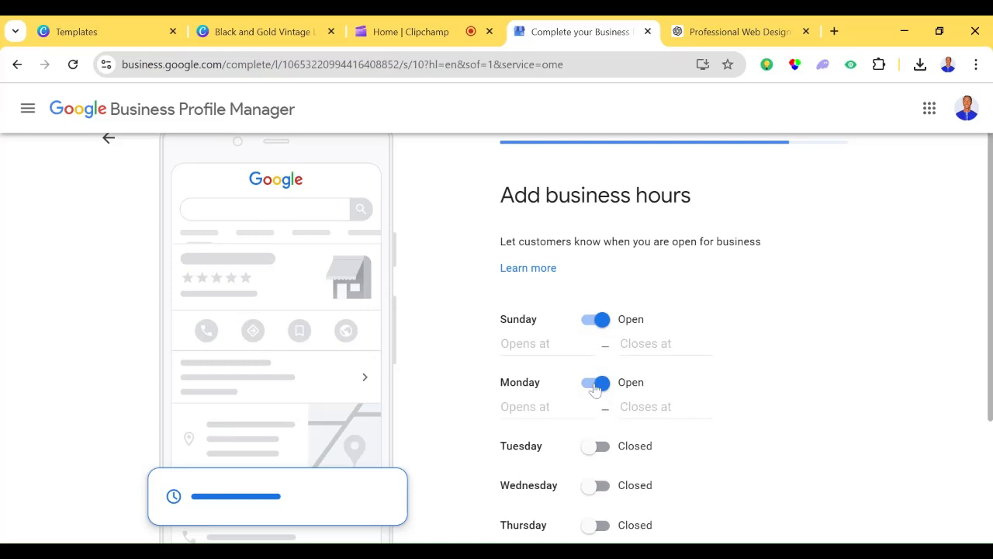
left_click(595, 446)
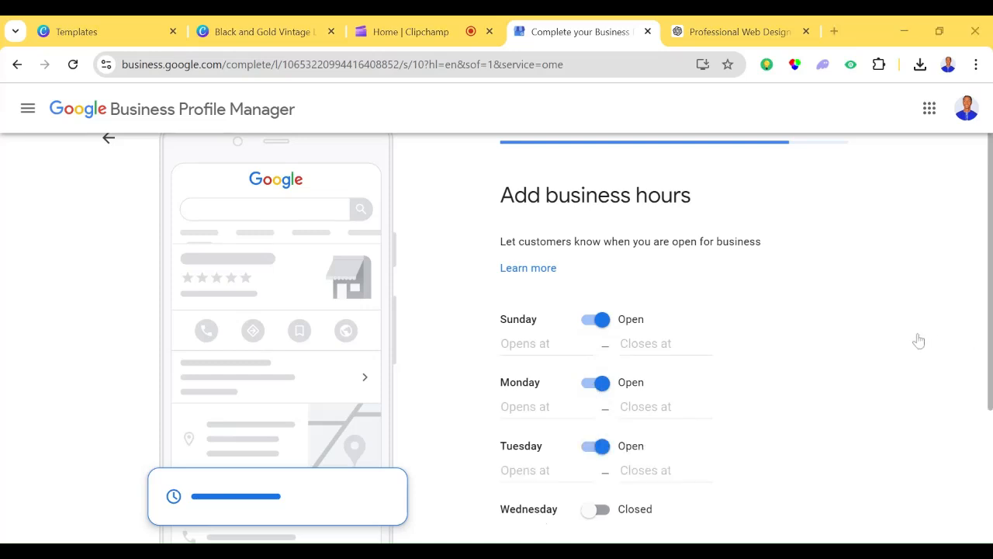
scroll(850, 332, "down", 1)
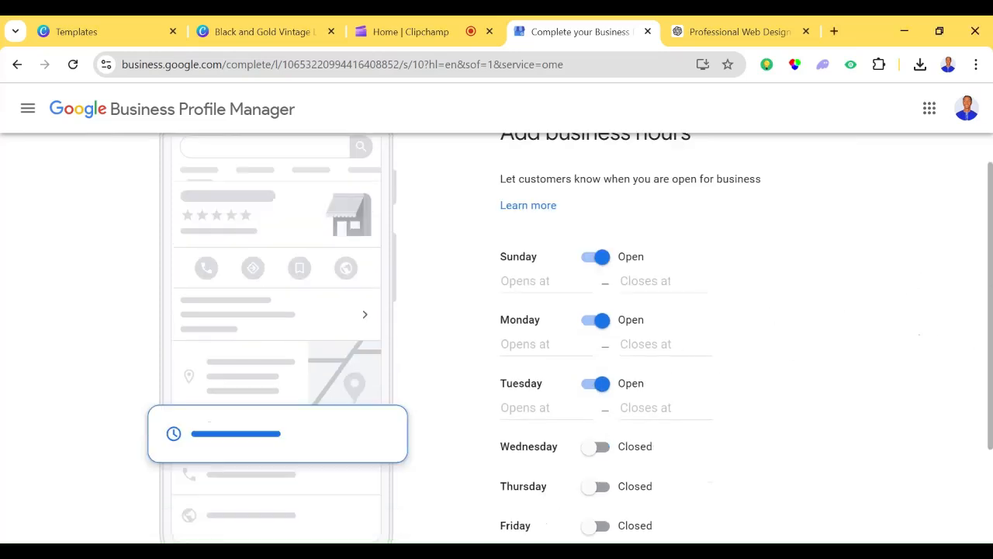
scroll(604, 335, "down", 2)
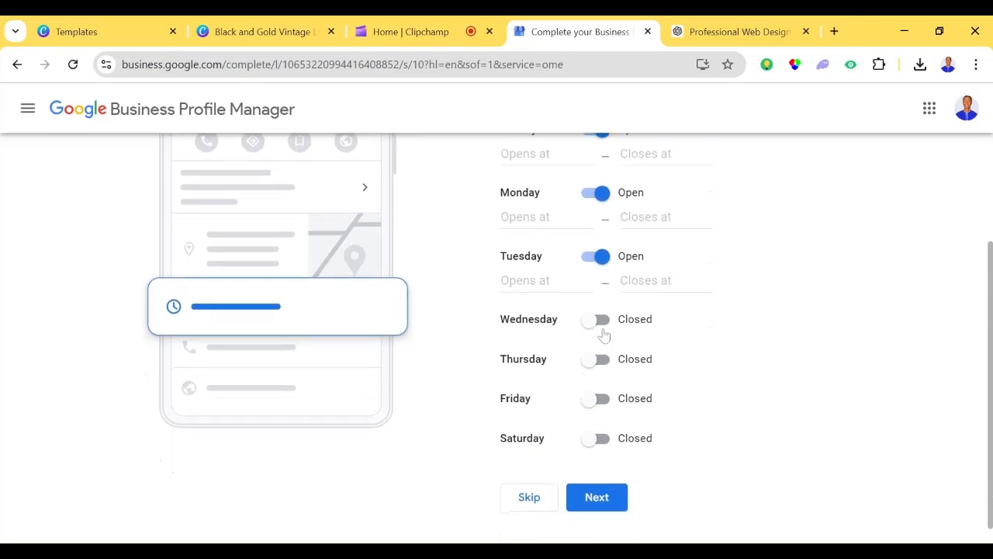
left_click(596, 322)
left_click(594, 382)
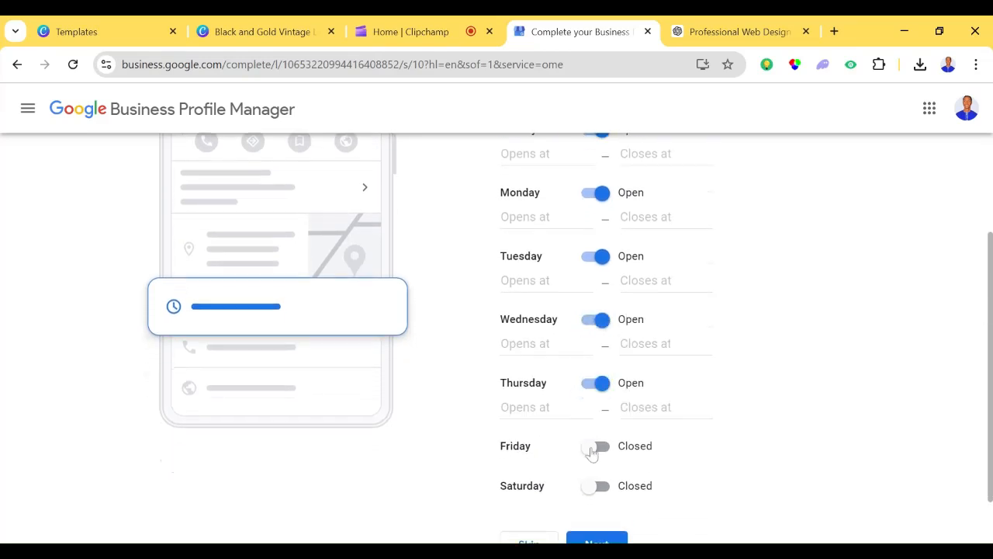
left_click(594, 448)
left_click(594, 511)
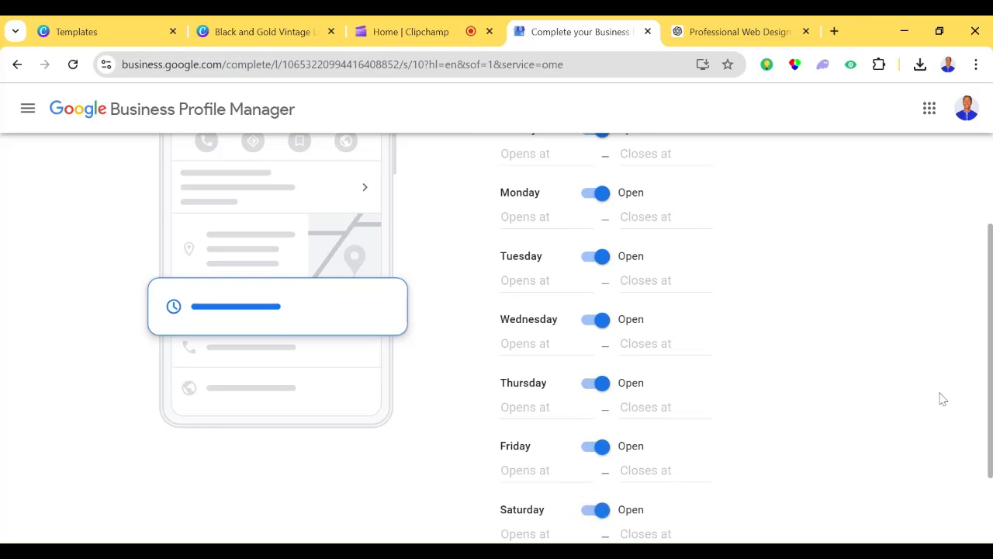
- Try to submit the business hours without entering any opening or closing times
scroll(853, 434, "down", 2)
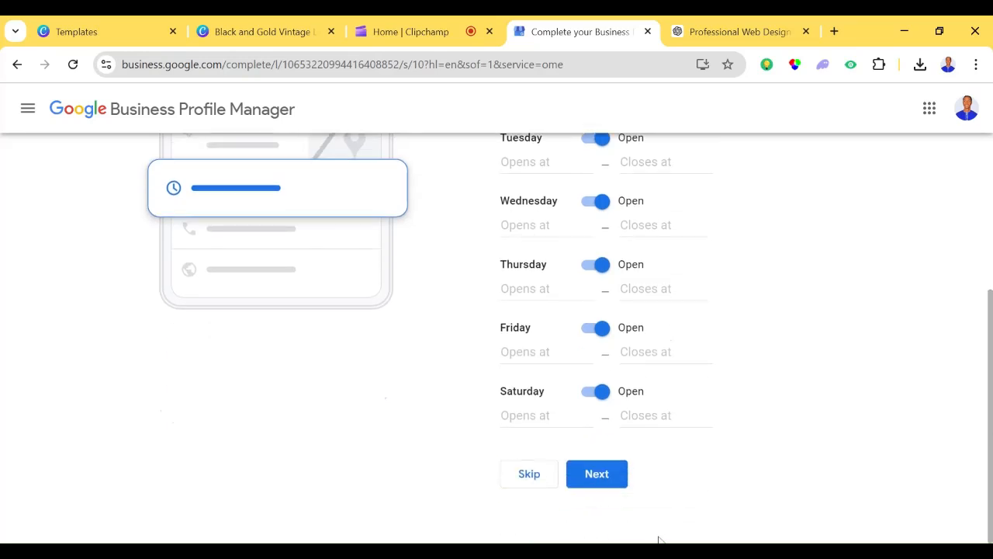
left_click(607, 481)
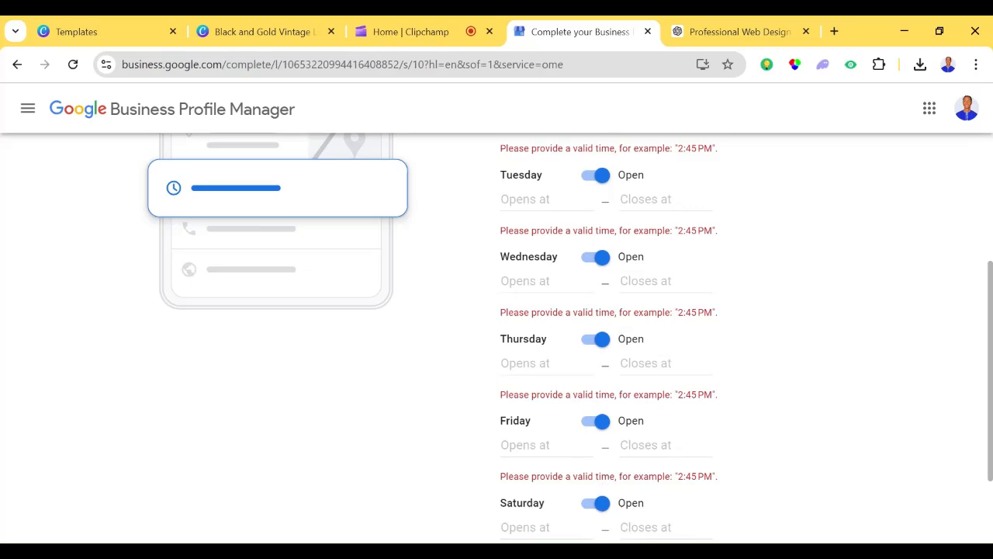
scroll(827, 274, "up", 2)
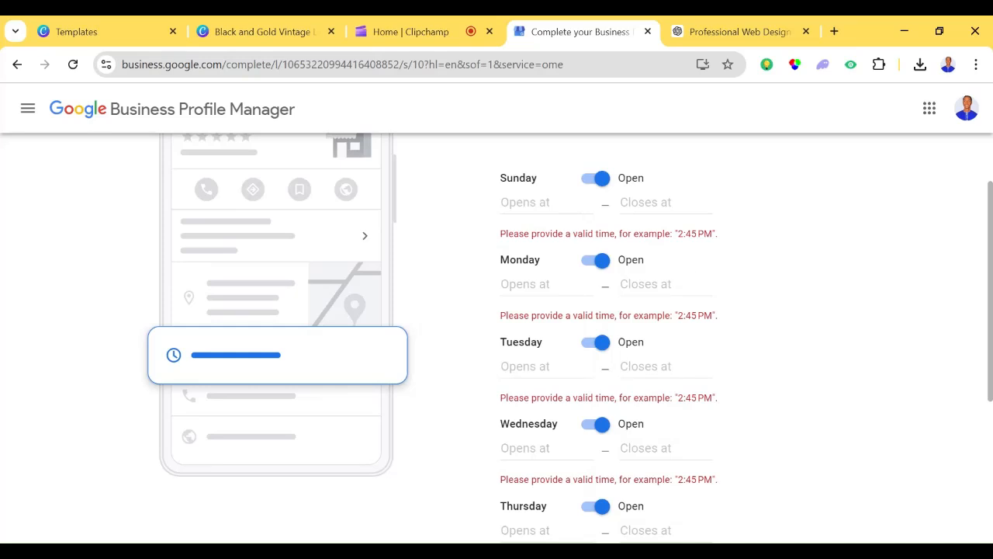
- Set the opening hours for Sunday, Monday, Tuesday and Wednesday to 24 hours
left_click(535, 202)
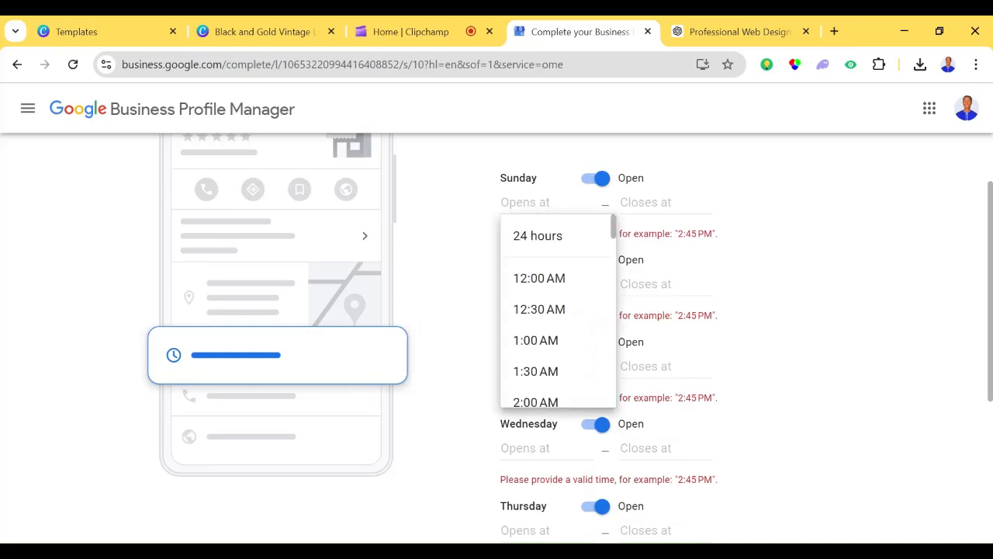
left_click(551, 235)
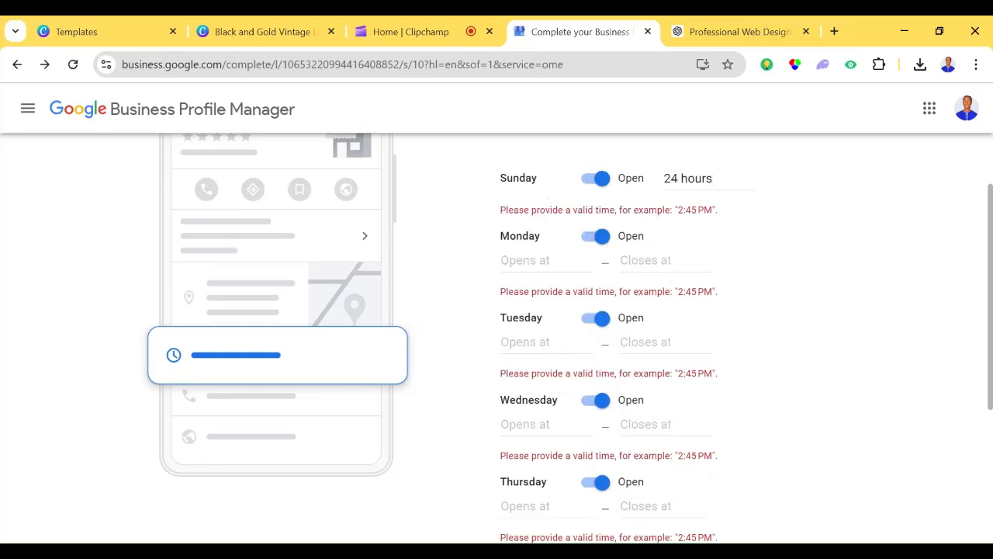
left_click(535, 259)
left_click(552, 293)
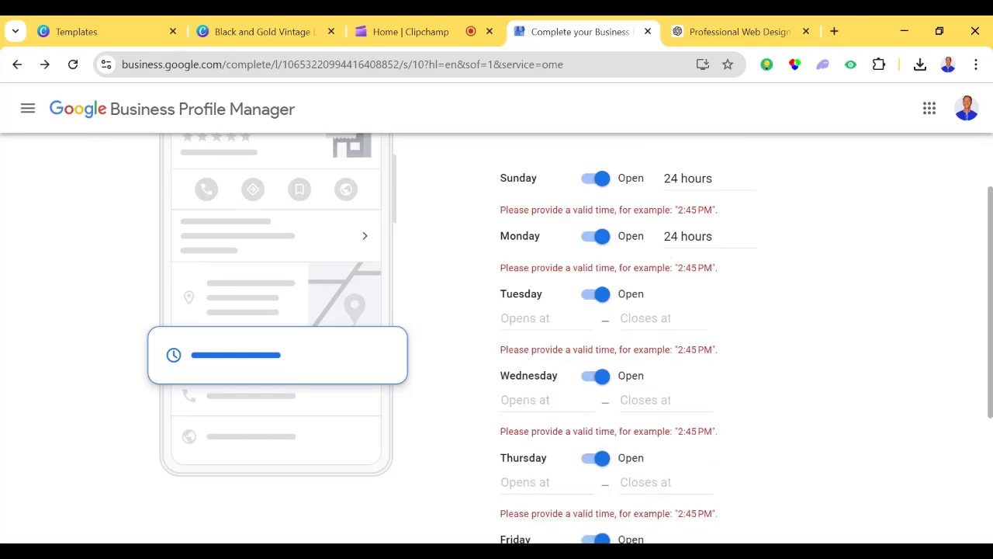
left_click(535, 318)
left_click(546, 351)
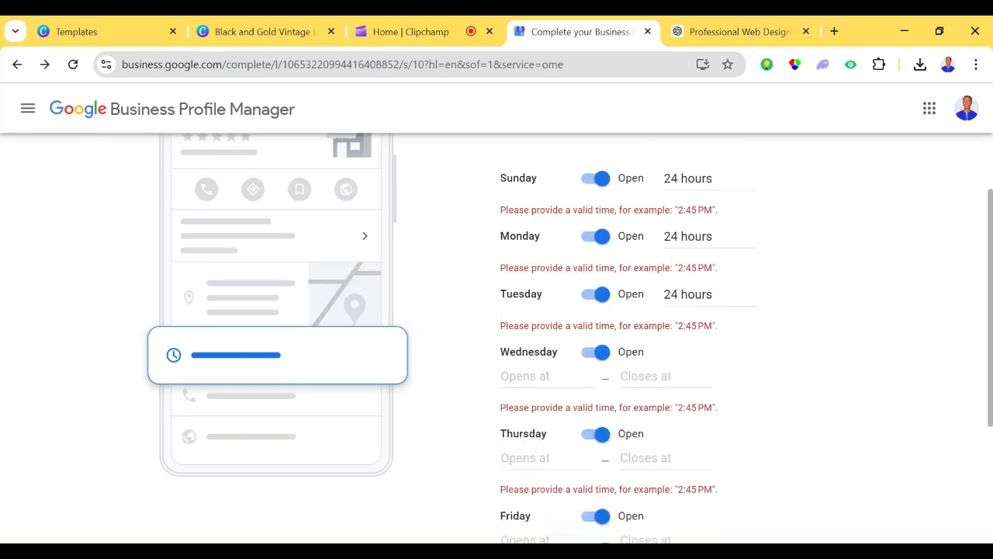
left_click(536, 376)
left_click(547, 412)
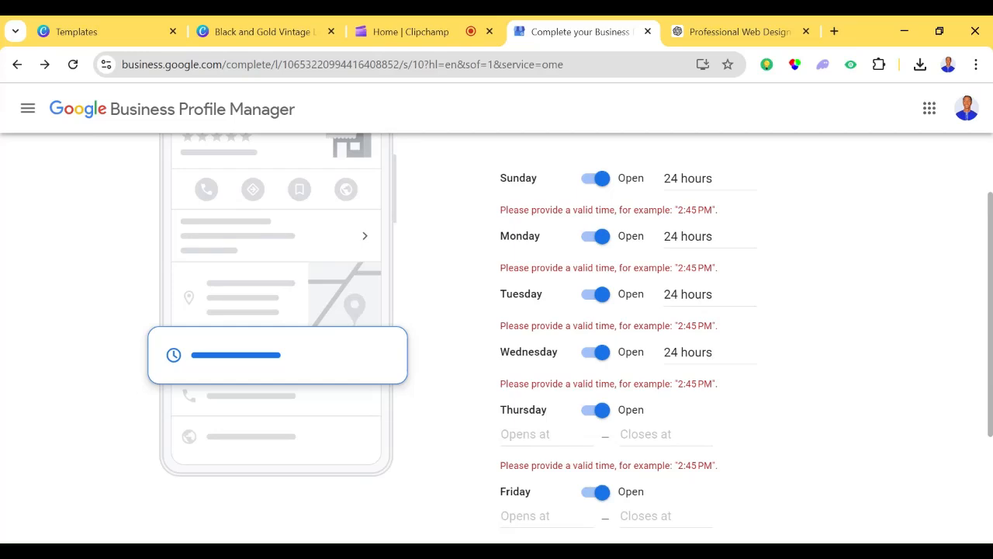
- Set the opening hours for Thursday, Friday and Saturday to 24 hours and submit the business hours
left_click(535, 433)
left_click(533, 468)
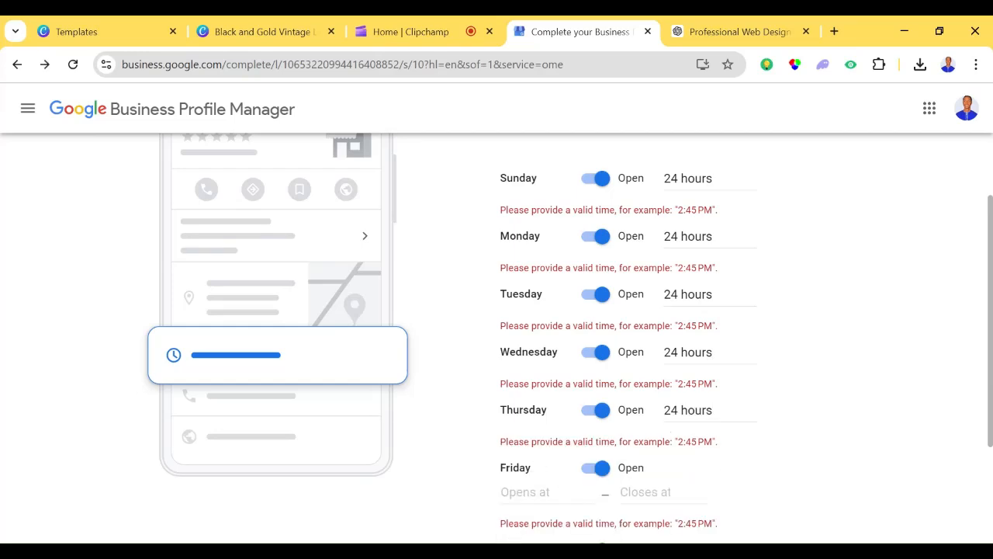
left_click(535, 492)
left_click(536, 526)
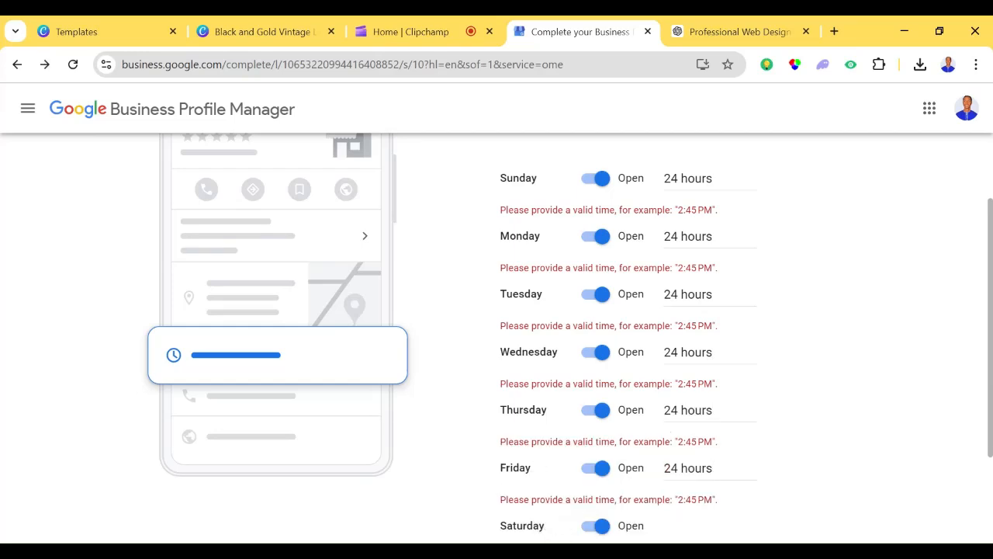
scroll(536, 388, "down", 2)
left_click(536, 407)
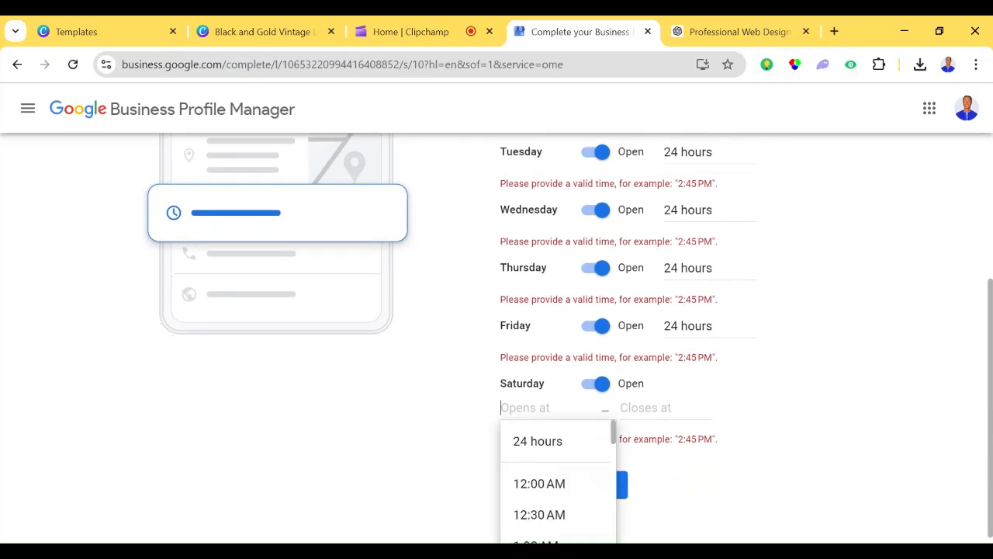
left_click(557, 436)
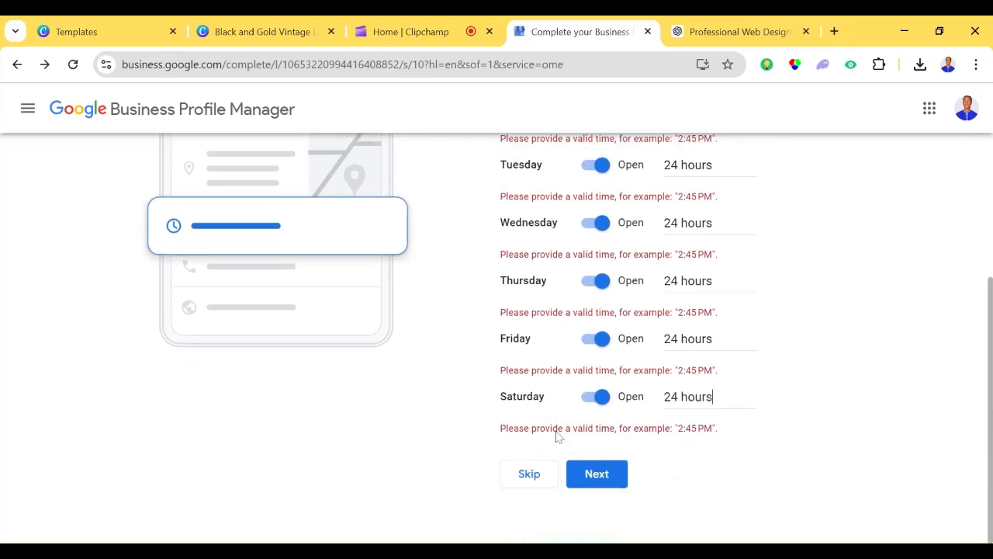
left_click(598, 475)
left_click(601, 476)
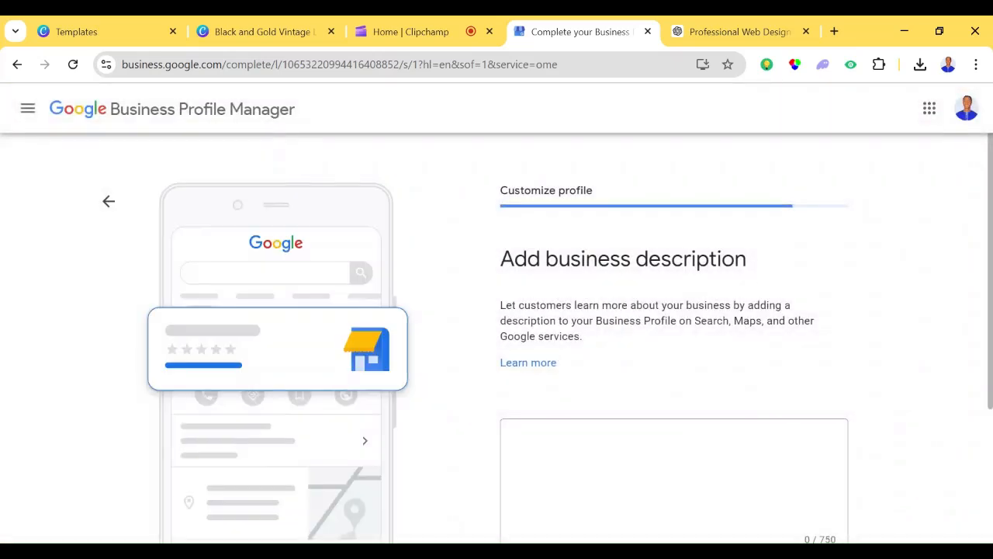
- Paste the prepared company text covering app development and other services as the business description and submit it
left_click_drag(991, 258, 980, 342)
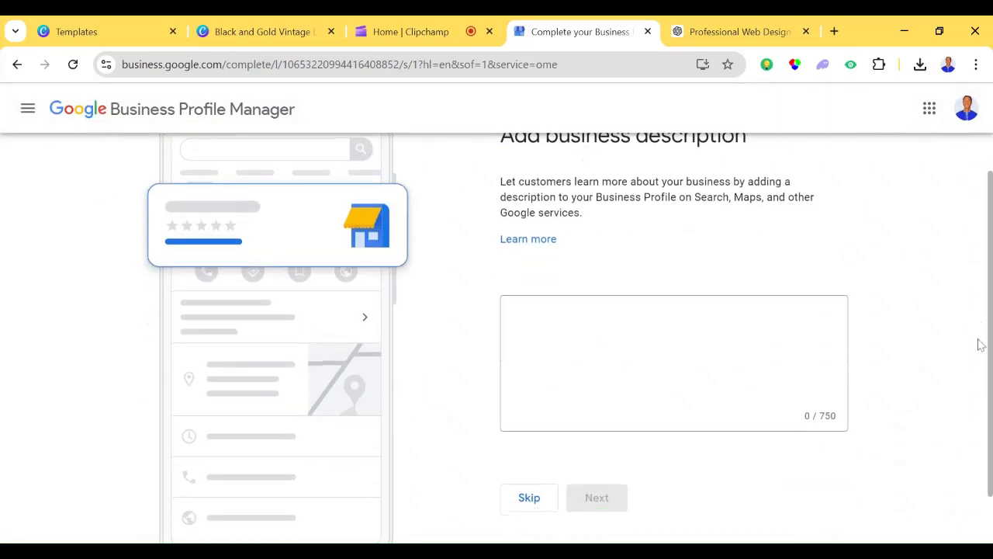
left_click(776, 365)
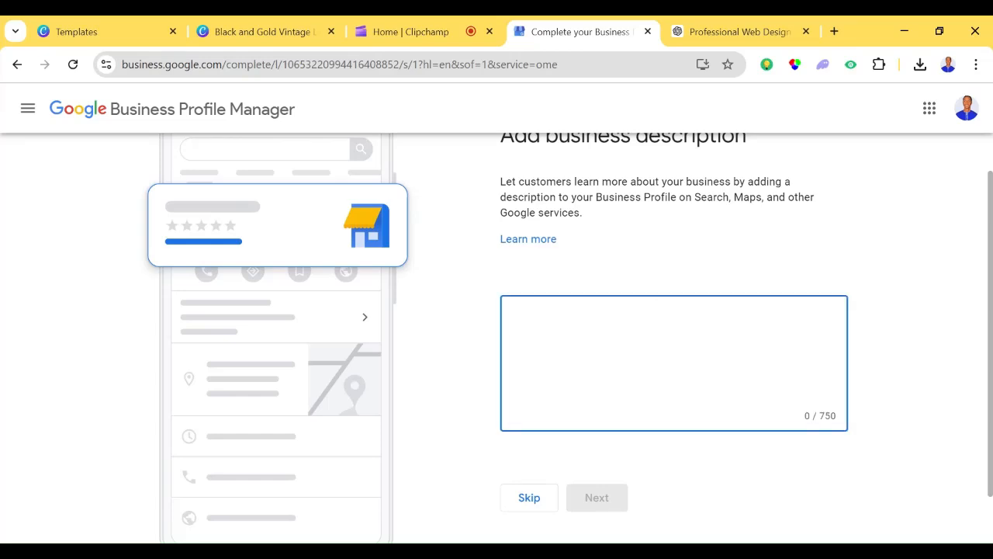
key("super+v")
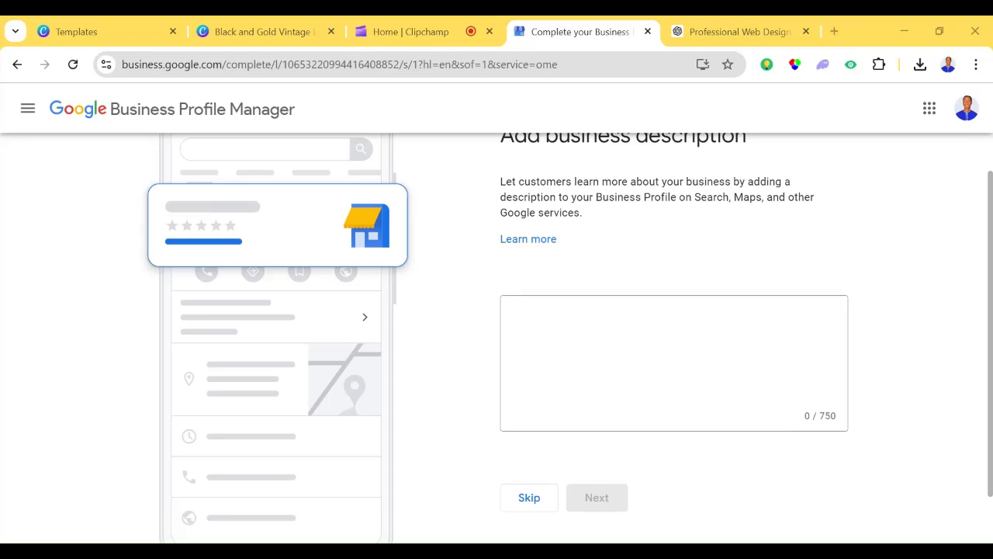
left_click(673, 362)
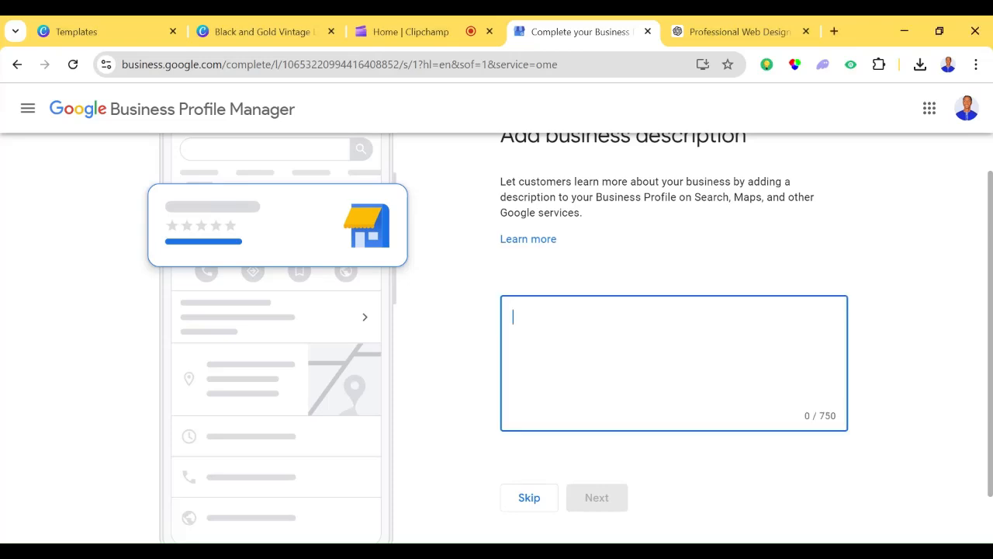
key("ctrl+v")
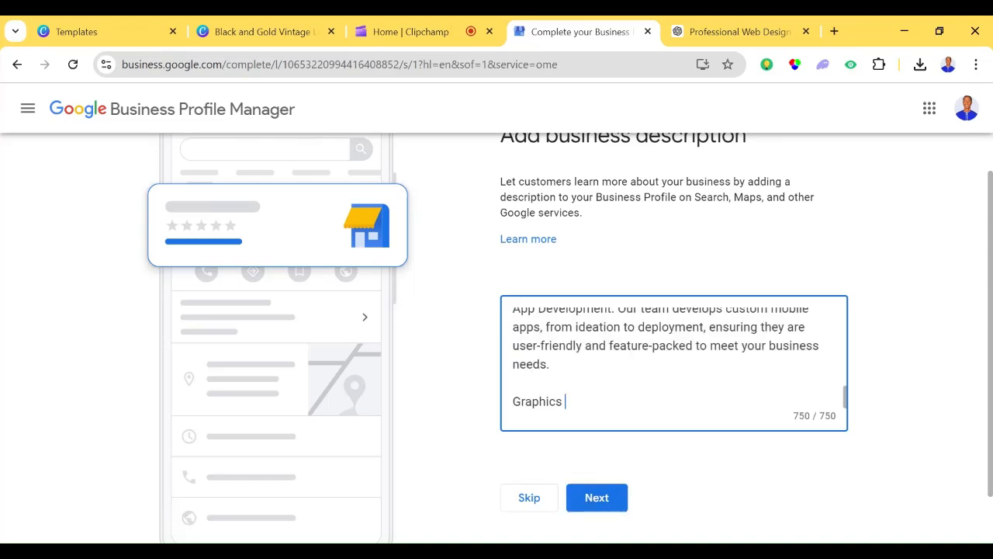
left_click(765, 499)
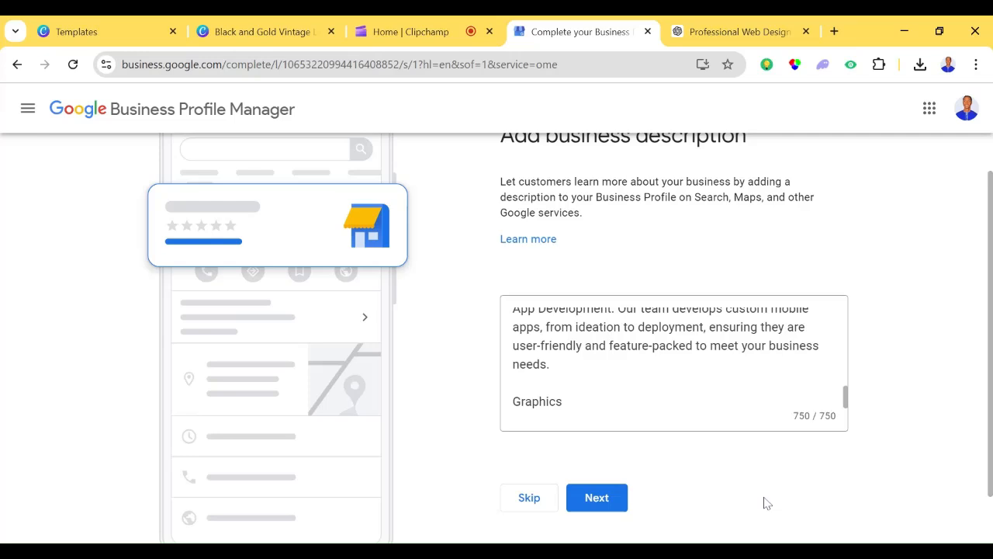
left_click(612, 505)
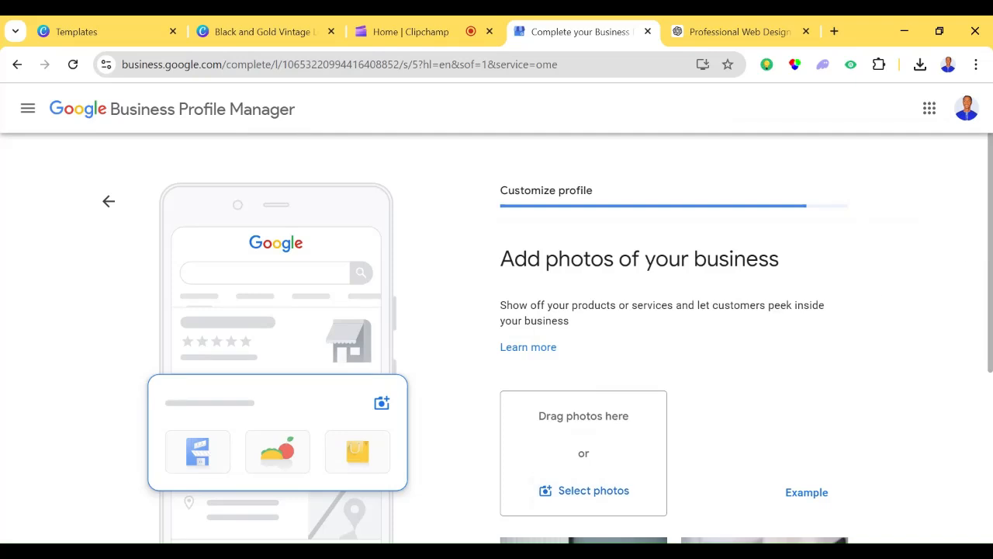
- Upload the black and gold EMMHI logo image as the business photo and continue to the advertising page
scroll(496, 339, "down", 1)
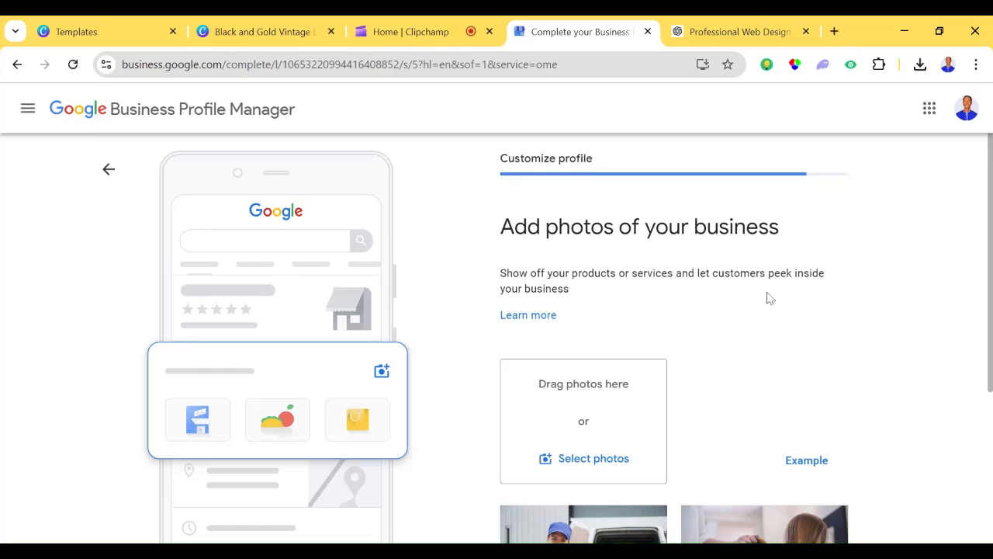
scroll(495, 311, "down", 3)
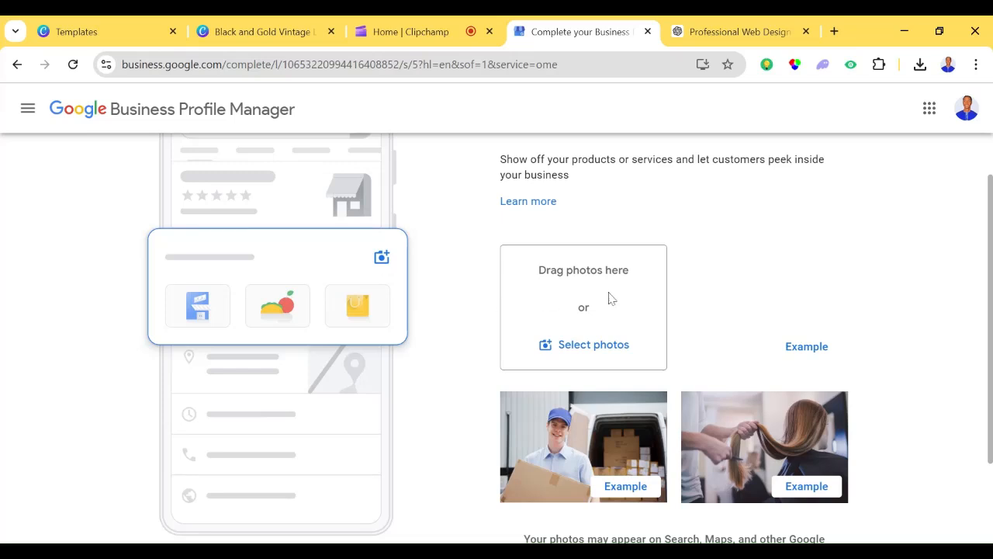
left_click(567, 355)
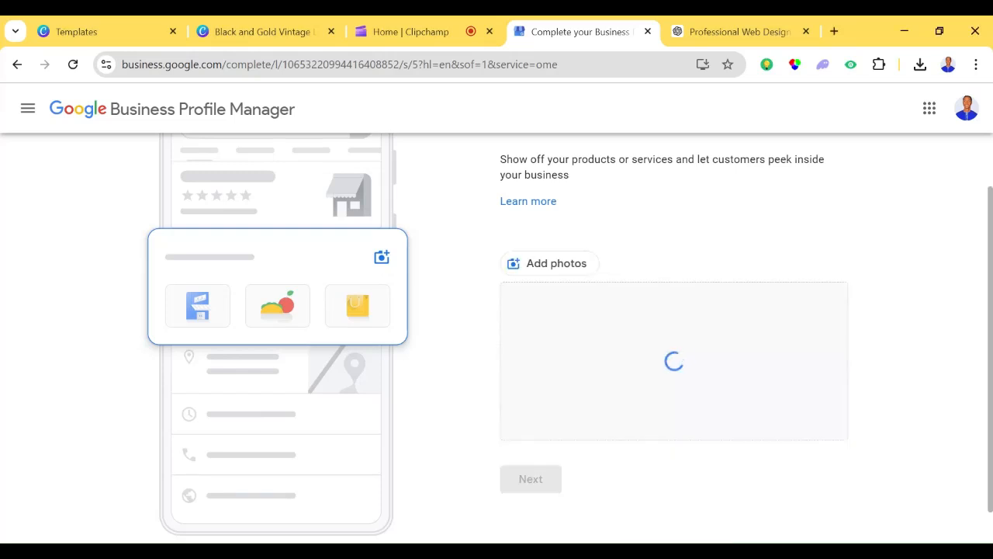
scroll(990, 288, "down", 1)
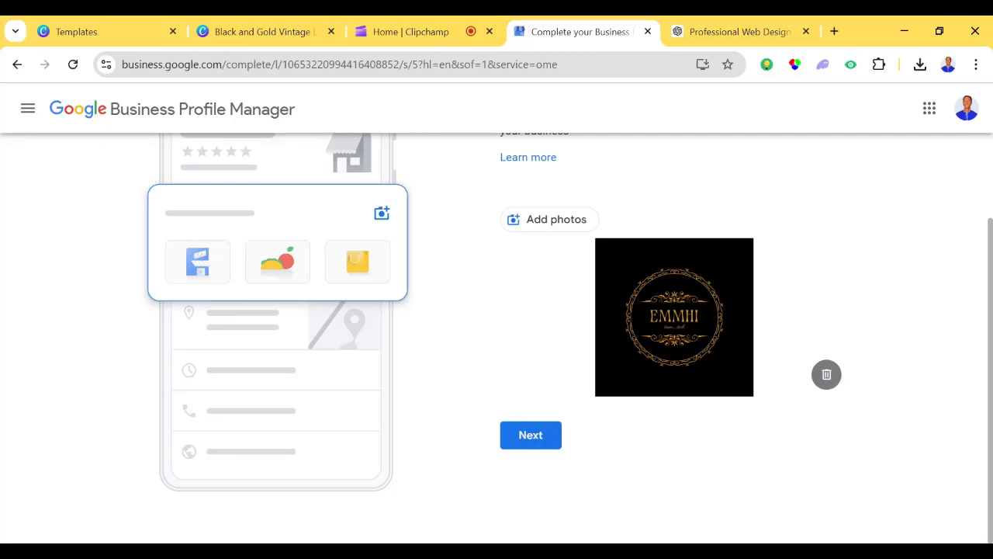
left_click(548, 448)
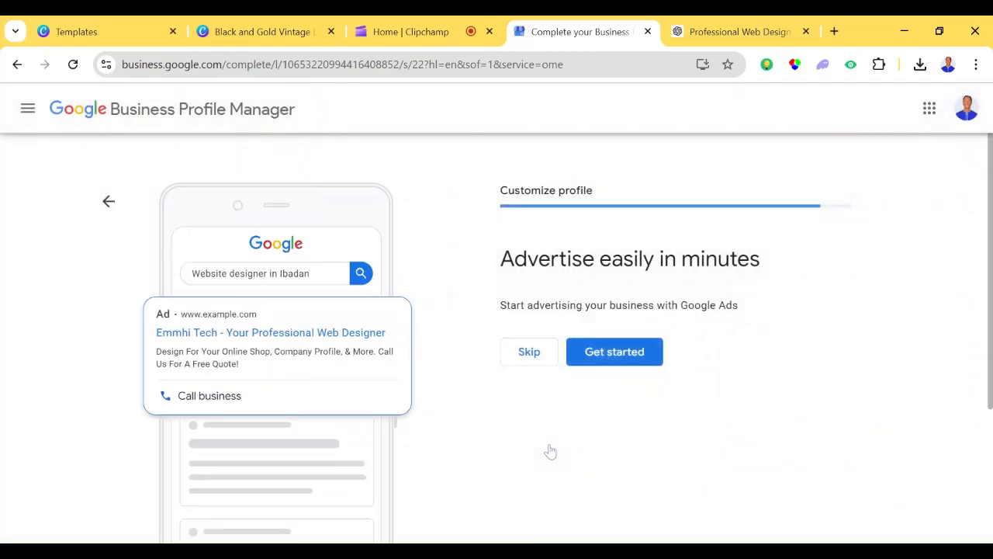